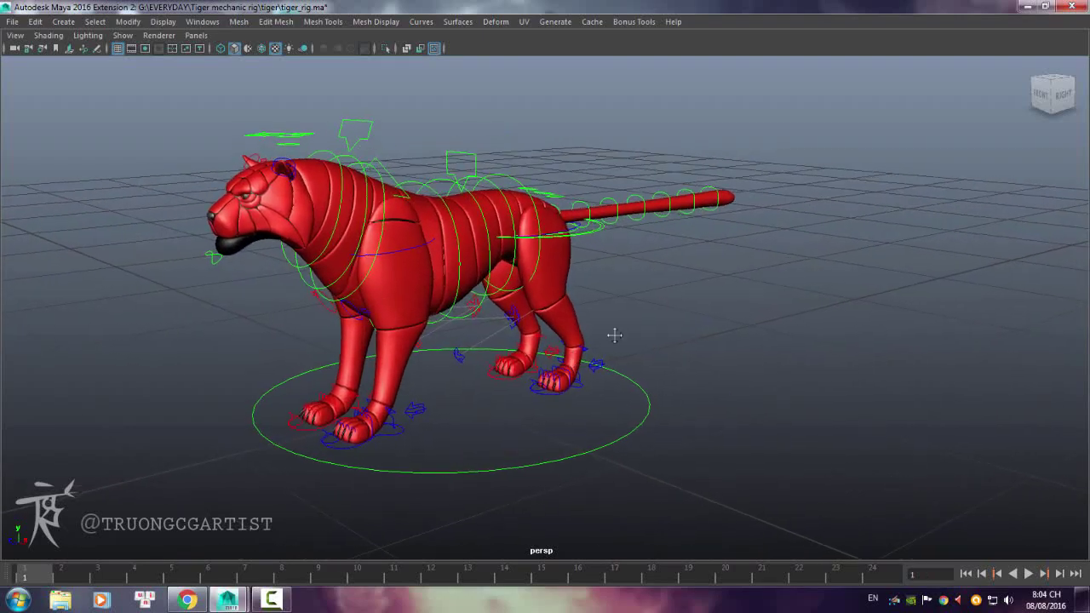
Step: Bend the tiger's body by rotating the spine FK controls
{"action": "scroll", "coordinate": [776, 383], "scroll_direction": "down", "scroll_amount": 5}
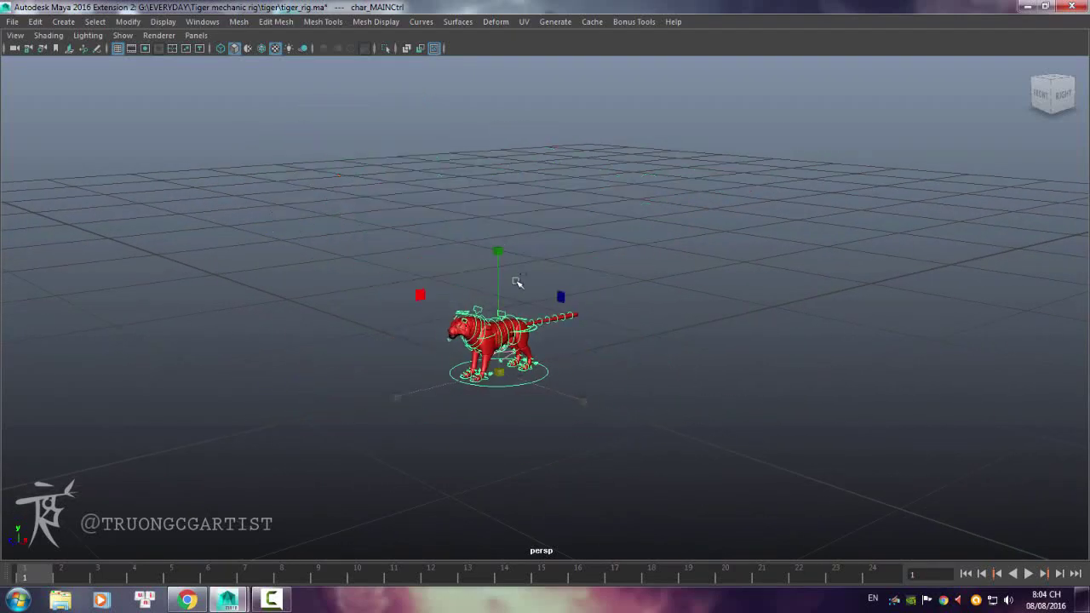
{"action": "scroll", "coordinate": [516, 284], "scroll_direction": "up", "scroll_amount": 5}
{"action": "scroll", "coordinate": [458, 270], "scroll_direction": "up", "scroll_amount": 3}
{"action": "left_click_drag", "start_coordinate": [458, 271], "coordinate": [445, 246], "text": "alt"}
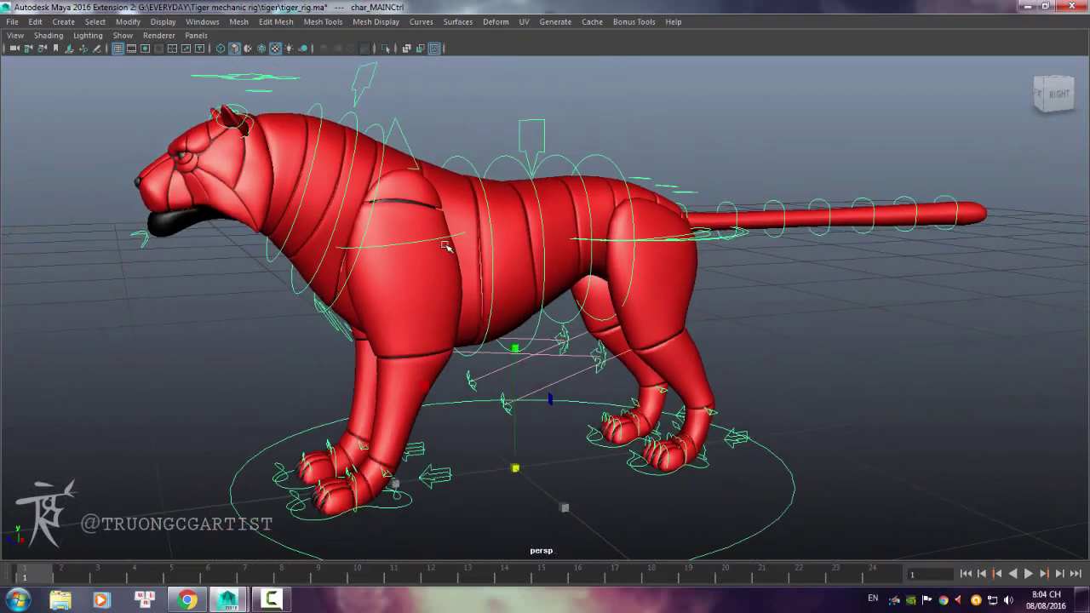
{"action": "left_click", "coordinate": [511, 243]}
{"action": "mouse_move", "coordinate": [511, 244]}
{"action": "left_mouse_down", "text": "alt"}
{"action": "mouse_move", "coordinate": [479, 316]}
{"action": "mouse_move", "coordinate": [584, 287]}
{"action": "mouse_move", "coordinate": [588, 255]}
{"action": "mouse_move", "coordinate": [552, 117]}
{"action": "left_mouse_up", "text": "alt"}
{"action": "key", "text": "e"}
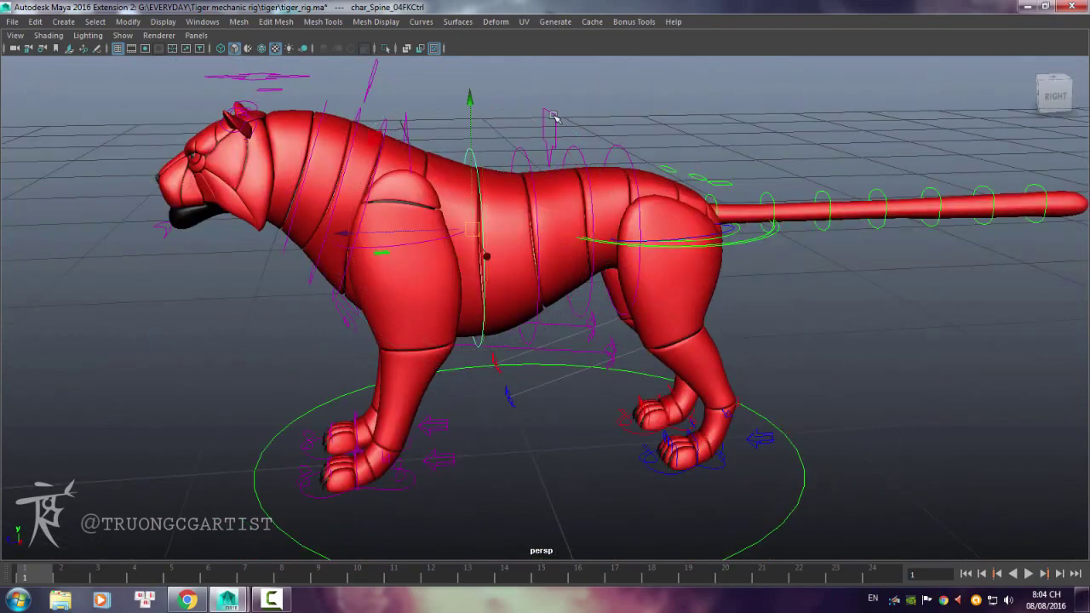
{"action": "left_click", "coordinate": [542, 187]}
{"action": "left_click_drag", "start_coordinate": [542, 188], "coordinate": [646, 341], "text": "alt"}
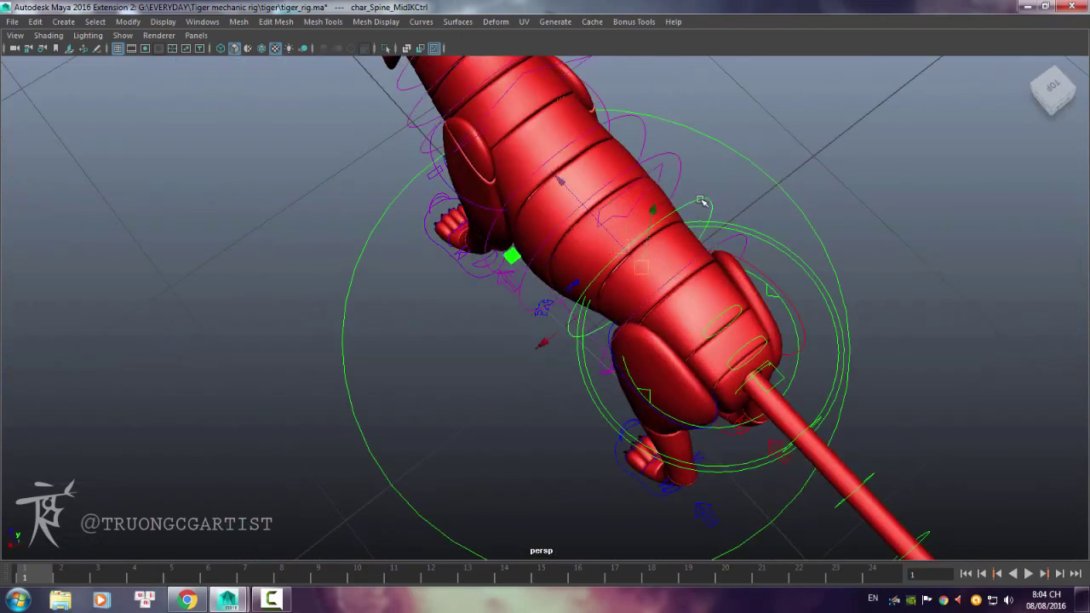
Step: Move the chest spine control up to lift the tiger's front body
{"action": "mouse_move", "coordinate": [559, 462]}
{"action": "left_mouse_down", "text": "alt"}
{"action": "mouse_move", "coordinate": [713, 304]}
{"action": "mouse_move", "coordinate": [489, 192]}
{"action": "left_mouse_up", "text": "alt"}
{"action": "left_click", "coordinate": [489, 192]}
{"action": "mouse_move", "coordinate": [510, 274]}
{"action": "left_mouse_down"}
{"action": "mouse_move", "coordinate": [498, 216]}
{"action": "mouse_move", "coordinate": [506, 292]}
{"action": "mouse_move", "coordinate": [432, 384]}
{"action": "mouse_move", "coordinate": [644, 207]}
{"action": "mouse_move", "coordinate": [511, 184]}
{"action": "left_mouse_up"}
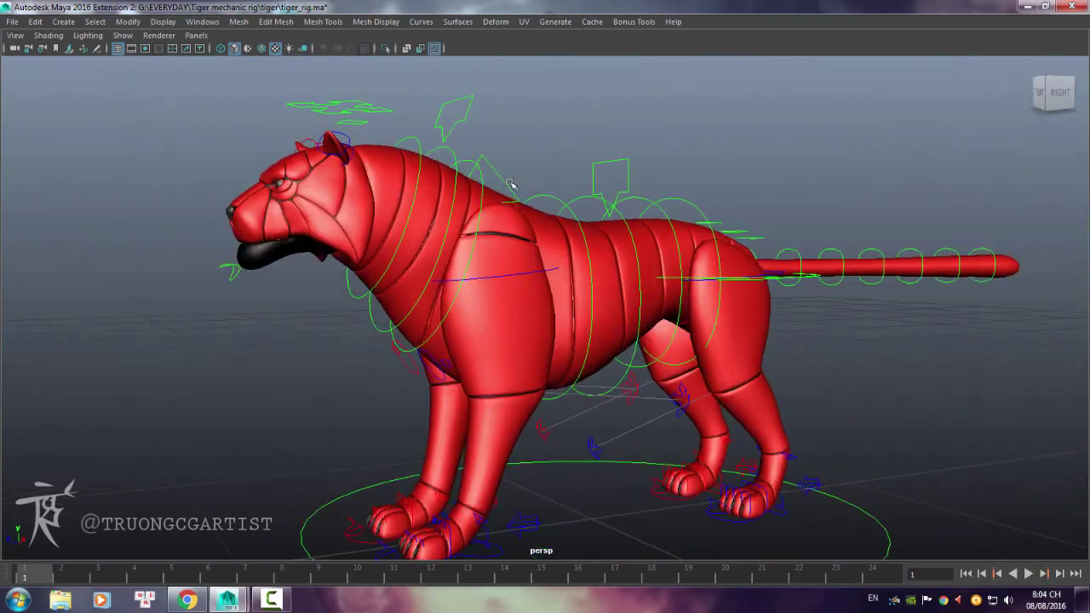
Step: Rotate the first neck control to swing the head down and up, leaving it tilted upward
{"action": "left_click_drag", "start_coordinate": [451, 151], "coordinate": [397, 307], "text": "alt"}
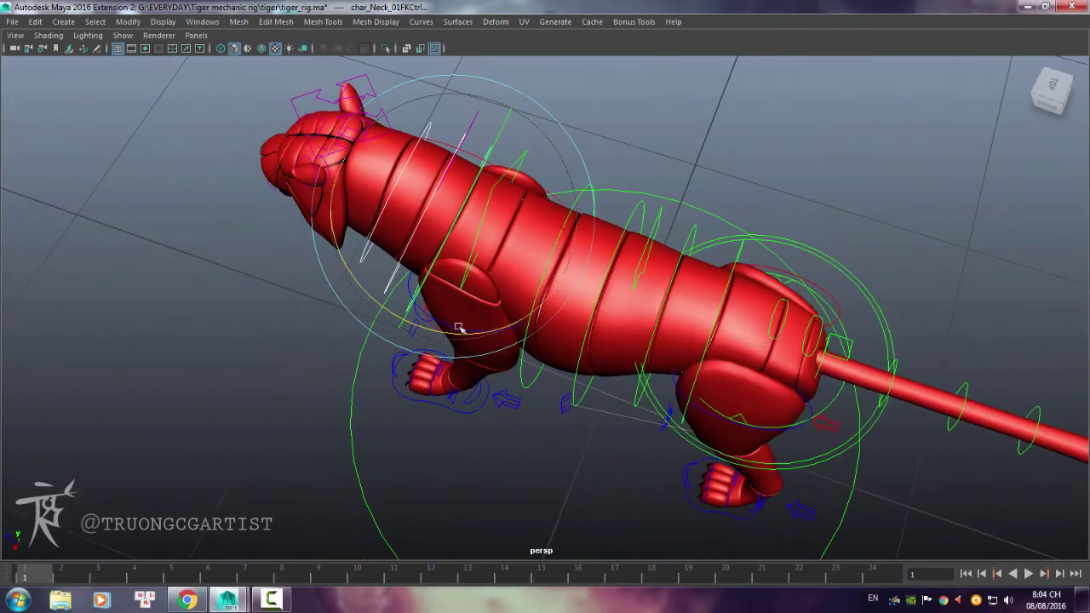
{"action": "left_click", "coordinate": [397, 307]}
{"action": "mouse_move", "coordinate": [490, 315]}
{"action": "left_mouse_down", "text": "alt"}
{"action": "mouse_move", "coordinate": [301, 315]}
{"action": "mouse_move", "coordinate": [360, 278]}
{"action": "left_mouse_up", "text": "alt"}
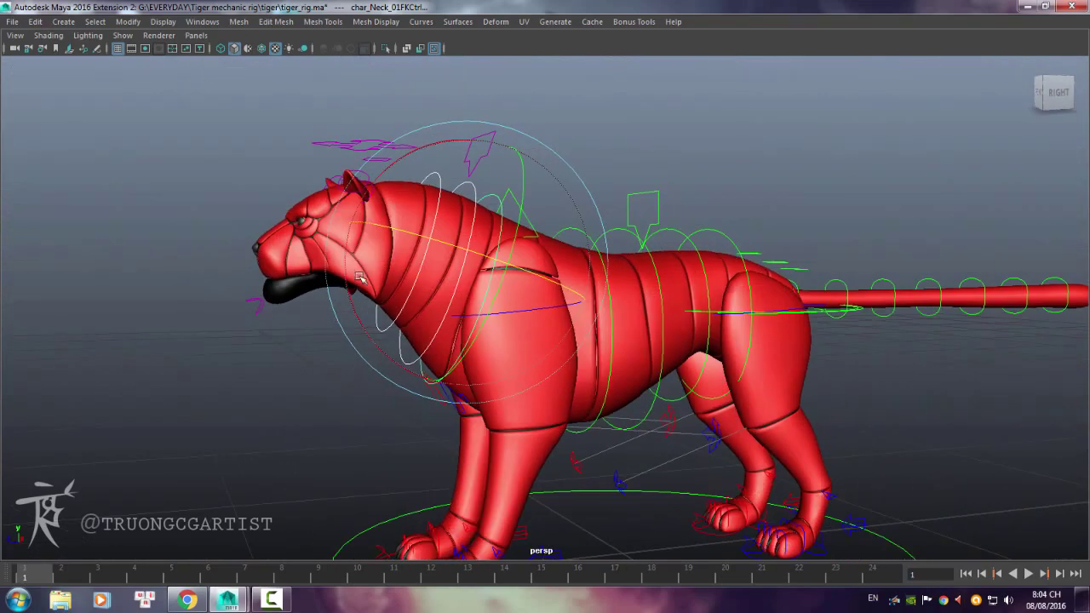
{"action": "mouse_move", "coordinate": [364, 204]}
{"action": "left_mouse_down"}
{"action": "mouse_move", "coordinate": [292, 224]}
{"action": "mouse_move", "coordinate": [293, 256]}
{"action": "left_mouse_up"}
{"action": "mouse_move", "coordinate": [822, 335]}
{"action": "left_mouse_down", "text": "alt"}
{"action": "mouse_move", "coordinate": [720, 335]}
{"action": "mouse_move", "coordinate": [686, 361]}
{"action": "mouse_move", "coordinate": [620, 213]}
{"action": "mouse_move", "coordinate": [709, 249]}
{"action": "mouse_move", "coordinate": [644, 231]}
{"action": "mouse_move", "coordinate": [1033, 251]}
{"action": "left_mouse_up", "text": "alt"}
{"action": "left_click", "coordinate": [652, 231]}
Step: Bend the tail down from its tip control and bring it back straight
{"action": "right_click_drag", "start_coordinate": [1032, 251], "coordinate": [706, 244], "text": "alt"}
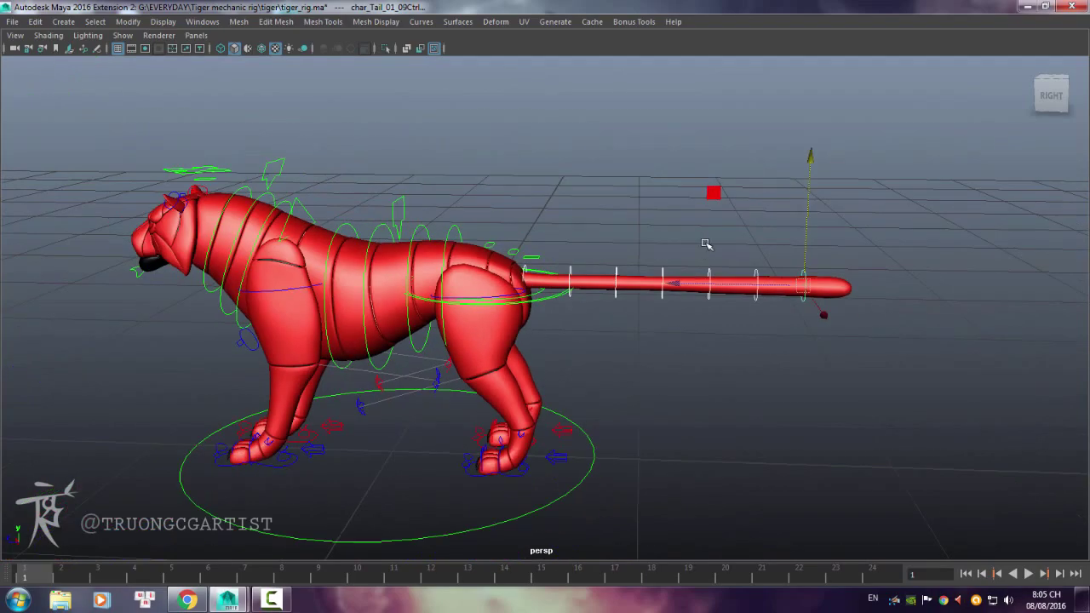
{"action": "left_click_drag", "start_coordinate": [723, 232], "coordinate": [692, 242], "text": "alt"}
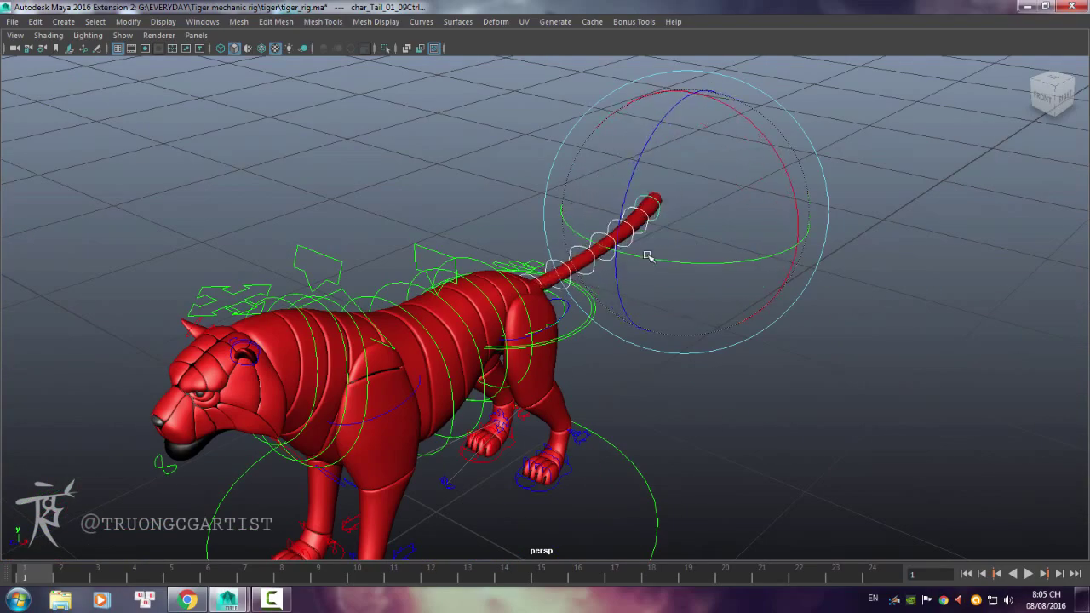
{"action": "left_click_drag", "start_coordinate": [701, 309], "coordinate": [536, 307], "text": "alt"}
Step: Move the root control down to crouch the body, then select the secondary root control for rotating
{"action": "mouse_move", "coordinate": [551, 391]}
{"action": "left_mouse_down", "text": "alt"}
{"action": "mouse_move", "coordinate": [693, 280]}
{"action": "mouse_move", "coordinate": [609, 279]}
{"action": "left_mouse_up", "text": "alt"}
{"action": "key", "text": "Up"}
{"action": "mouse_move", "coordinate": [570, 186]}
{"action": "left_mouse_down"}
{"action": "mouse_move", "coordinate": [574, 163]}
{"action": "mouse_move", "coordinate": [577, 212]}
{"action": "mouse_move", "coordinate": [715, 338]}
{"action": "left_mouse_up"}
{"action": "right_click_drag", "start_coordinate": [715, 338], "coordinate": [823, 323], "text": "alt"}
{"action": "left_click", "coordinate": [681, 273]}
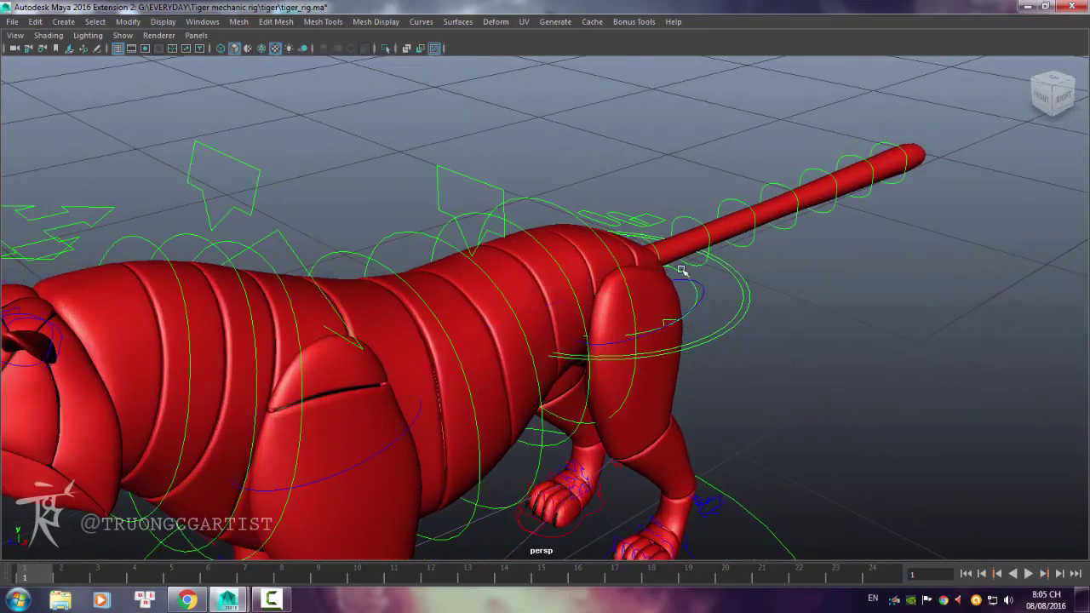
{"action": "key", "text": "e"}
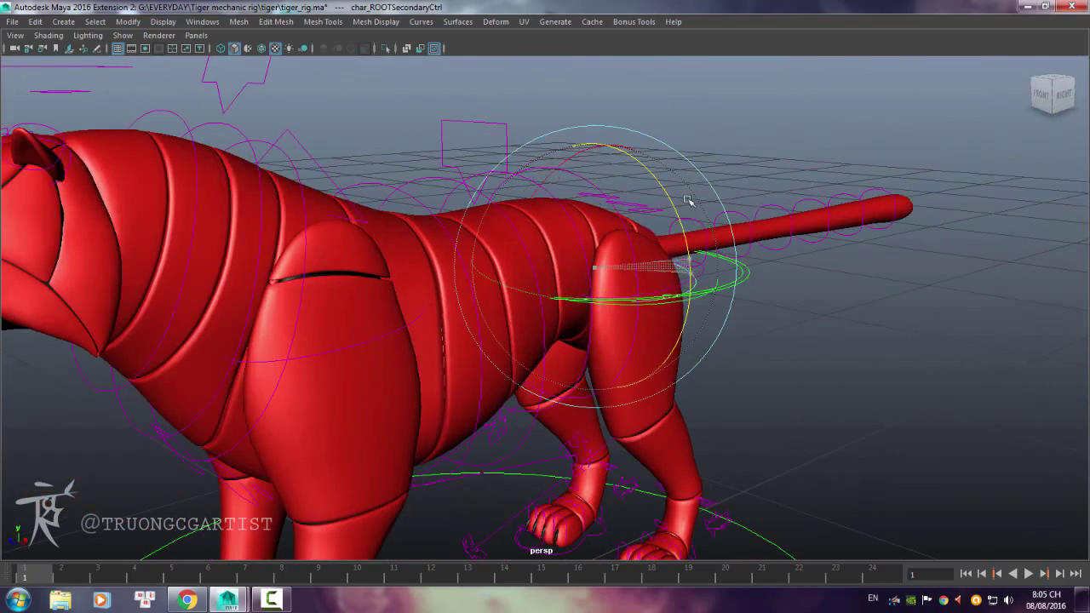
Step: Rotate the jaw control to open the tiger's mouth
{"action": "right_click_drag", "start_coordinate": [801, 357], "coordinate": [766, 341], "text": "alt"}
{"action": "mouse_move", "coordinate": [766, 341]}
{"action": "left_mouse_down", "text": "alt"}
{"action": "mouse_move", "coordinate": [693, 304]}
{"action": "mouse_move", "coordinate": [333, 268]}
{"action": "left_mouse_up", "text": "alt"}
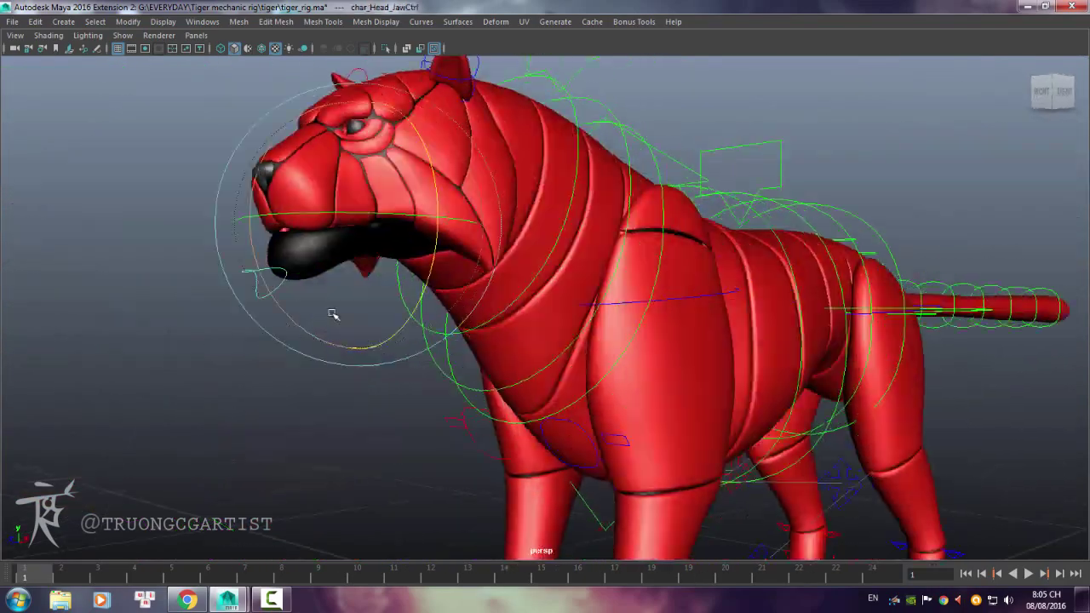
{"action": "left_click", "coordinate": [245, 186]}
{"action": "mouse_move", "coordinate": [246, 185]}
{"action": "left_mouse_down"}
{"action": "mouse_move", "coordinate": [244, 228]}
{"action": "mouse_move", "coordinate": [384, 243]}
{"action": "left_mouse_up"}
Step: Rotate the tongue control to curl the tongue tip up inside the mouth
{"action": "right_click_drag", "start_coordinate": [384, 243], "coordinate": [475, 274], "text": "alt"}
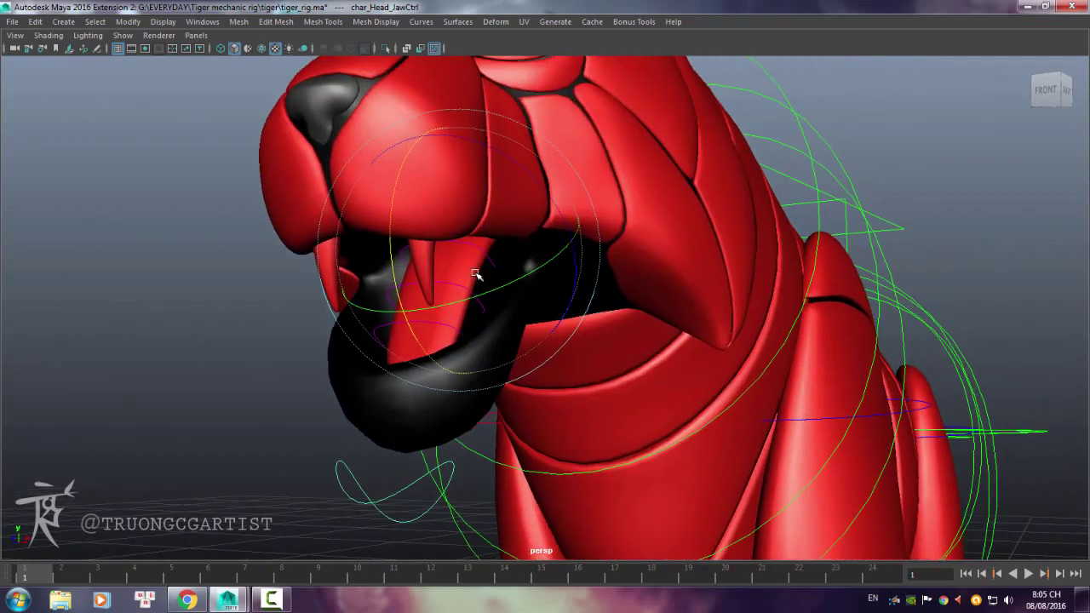
{"action": "mouse_move", "coordinate": [444, 341]}
{"action": "left_mouse_down"}
{"action": "mouse_move", "coordinate": [473, 304]}
{"action": "mouse_move", "coordinate": [312, 360]}
{"action": "mouse_move", "coordinate": [455, 345]}
{"action": "mouse_move", "coordinate": [466, 199]}
{"action": "left_mouse_up"}
{"action": "left_click", "coordinate": [499, 331]}
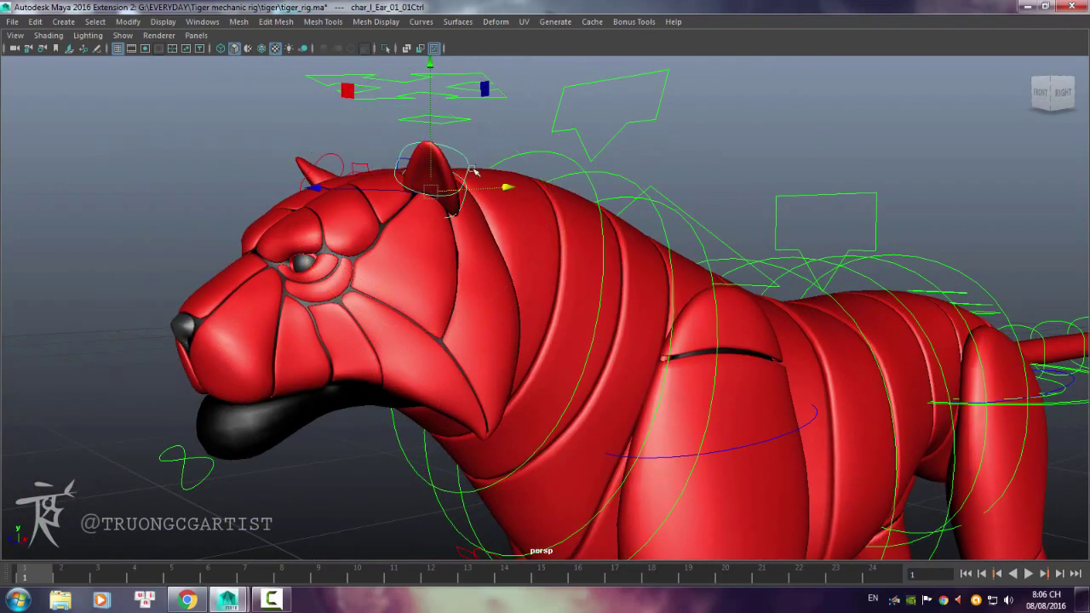
Step: Rotate the head master control to turn the tiger's head
{"action": "left_click_drag", "start_coordinate": [488, 233], "coordinate": [687, 208], "text": "alt"}
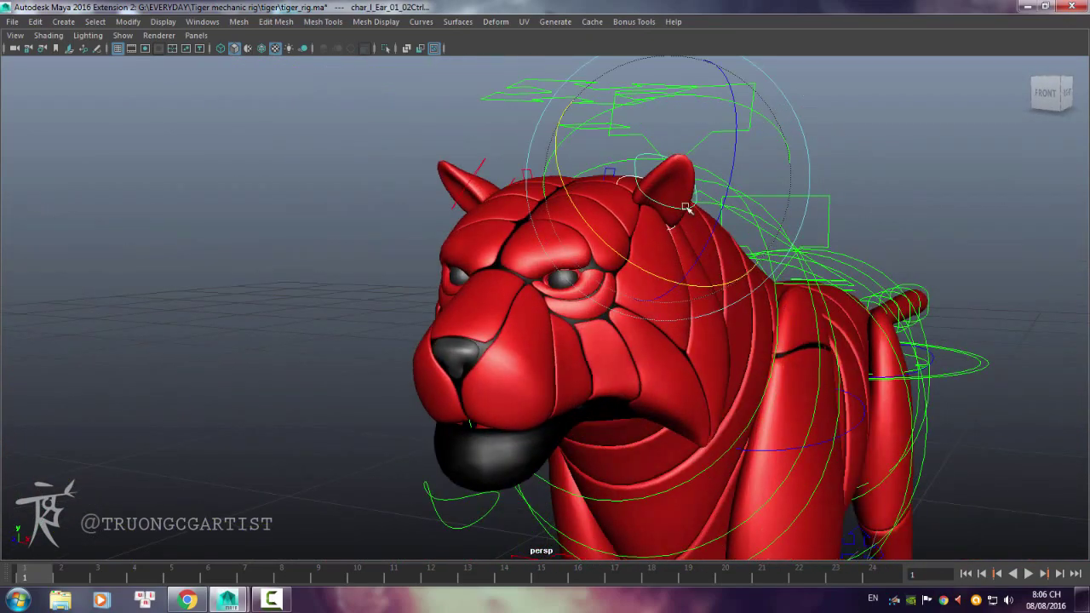
{"action": "mouse_move", "coordinate": [794, 195]}
{"action": "left_mouse_down", "text": "alt"}
{"action": "mouse_move", "coordinate": [786, 263]}
{"action": "mouse_move", "coordinate": [706, 281]}
{"action": "mouse_move", "coordinate": [517, 244]}
{"action": "left_mouse_up", "text": "alt"}
{"action": "left_click", "coordinate": [518, 243]}
{"action": "mouse_move", "coordinate": [545, 329]}
{"action": "left_mouse_down"}
{"action": "mouse_move", "coordinate": [597, 315]}
{"action": "mouse_move", "coordinate": [443, 306]}
{"action": "mouse_move", "coordinate": [486, 336]}
{"action": "left_mouse_up"}
Step: Move the left clavicle control to shift the tiger's left shoulder
{"action": "left_click", "coordinate": [422, 312]}
{"action": "scroll", "coordinate": [555, 260], "scroll_direction": "down", "scroll_amount": 5}
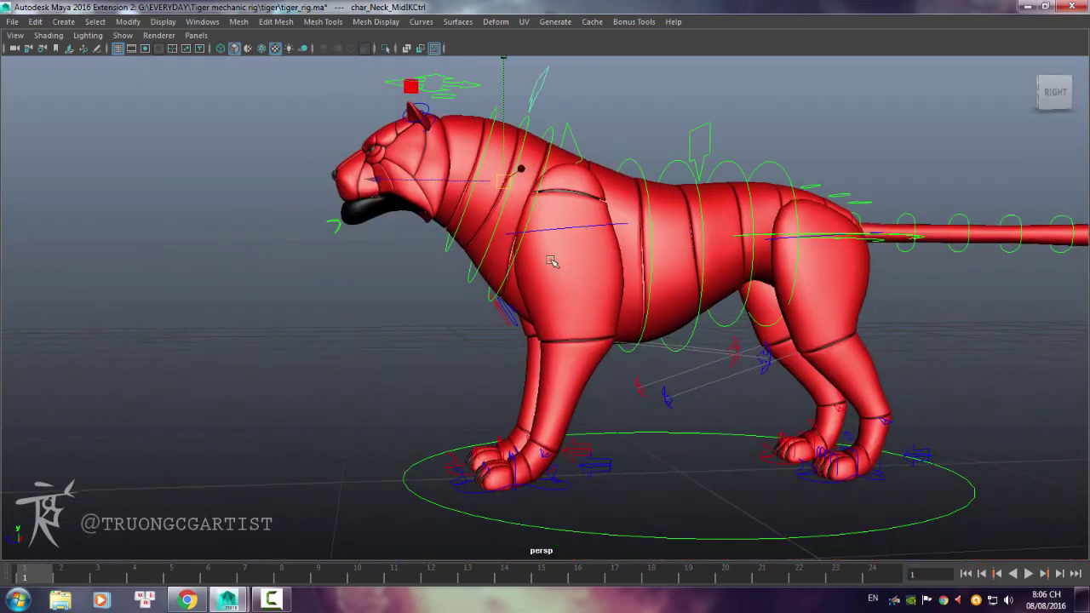
{"action": "scroll", "coordinate": [566, 307], "scroll_direction": "up", "scroll_amount": 3}
{"action": "left_click_drag", "start_coordinate": [558, 300], "coordinate": [611, 349], "text": "alt"}
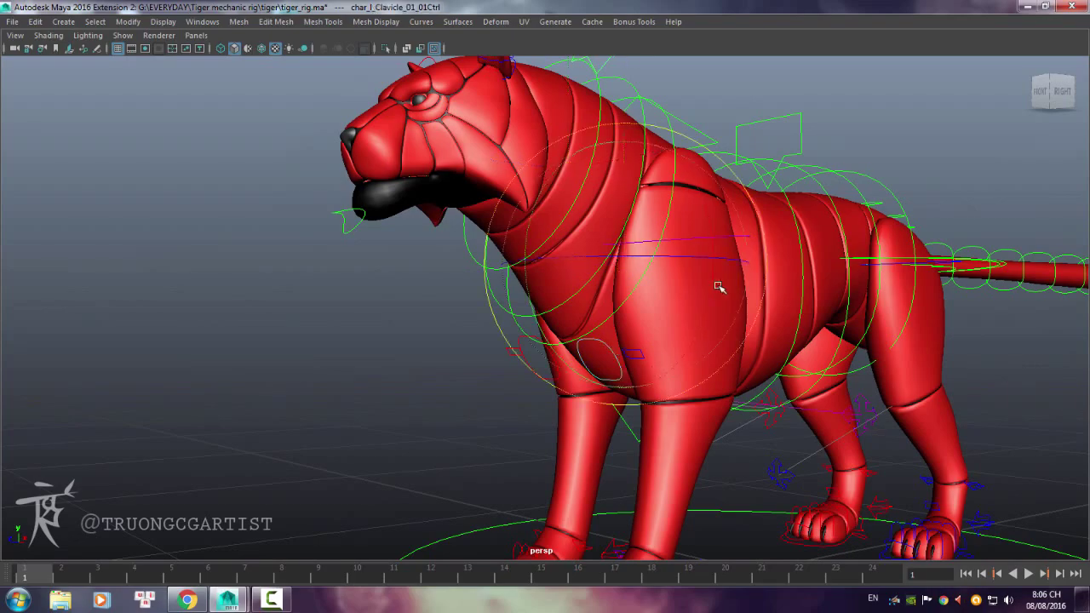
{"action": "mouse_move", "coordinate": [718, 287]}
{"action": "left_mouse_down"}
{"action": "mouse_move", "coordinate": [715, 309]}
{"action": "mouse_move", "coordinate": [670, 246]}
{"action": "mouse_move", "coordinate": [682, 264]}
{"action": "mouse_move", "coordinate": [545, 442]}
{"action": "left_mouse_up"}
Step: Raise the left front foot IK forward and move the knee control to twist the leg
{"action": "scroll", "coordinate": [533, 478], "scroll_direction": "up", "scroll_amount": 2}
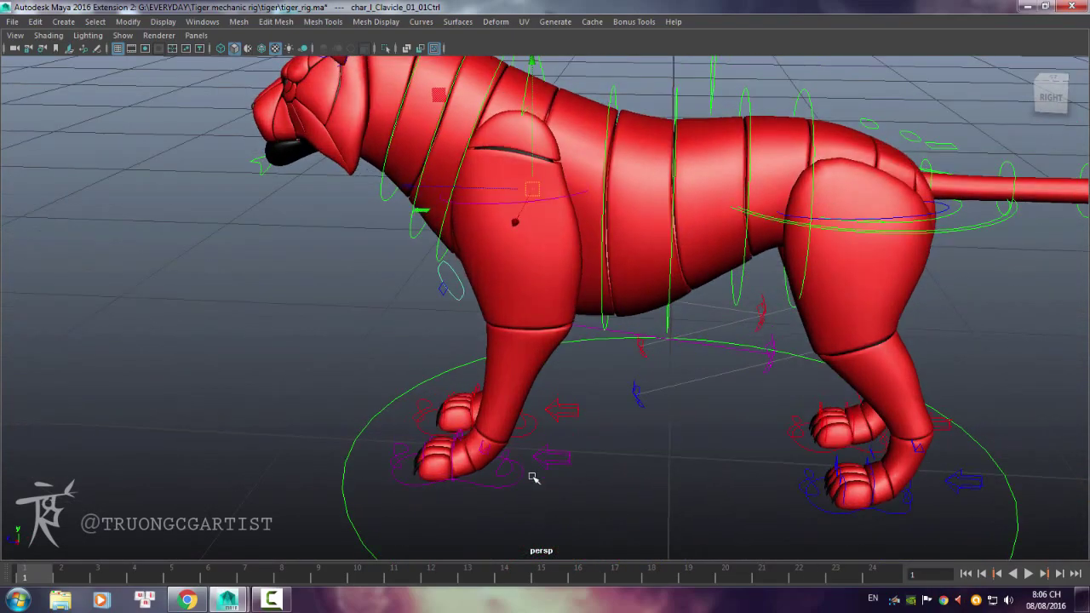
{"action": "left_click", "coordinate": [533, 473]}
{"action": "scroll", "coordinate": [450, 475], "scroll_direction": "down", "scroll_amount": 3}
{"action": "mouse_move", "coordinate": [451, 474]}
{"action": "left_mouse_down"}
{"action": "mouse_move", "coordinate": [378, 341]}
{"action": "mouse_move", "coordinate": [514, 352]}
{"action": "left_mouse_up"}
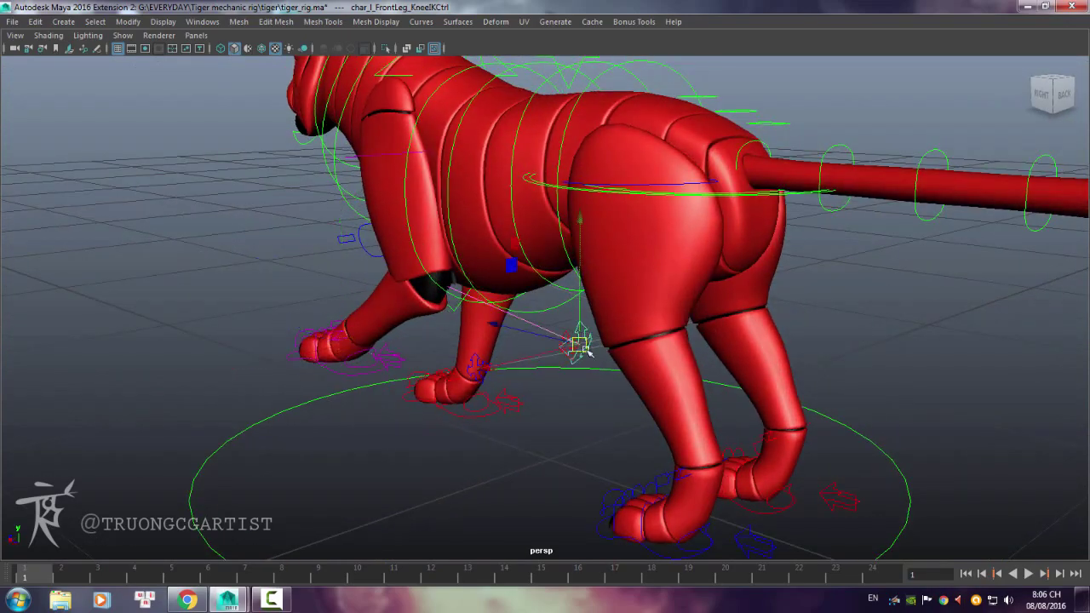
{"action": "mouse_move", "coordinate": [583, 348]}
{"action": "left_mouse_down"}
{"action": "mouse_move", "coordinate": [377, 336]}
{"action": "mouse_move", "coordinate": [622, 300]}
{"action": "mouse_move", "coordinate": [390, 403]}
{"action": "left_mouse_up"}
Step: Show the Channel Box and set the left front knee IK control's Follow to Ankle
{"action": "key", "text": "ctrl+shift+a"}
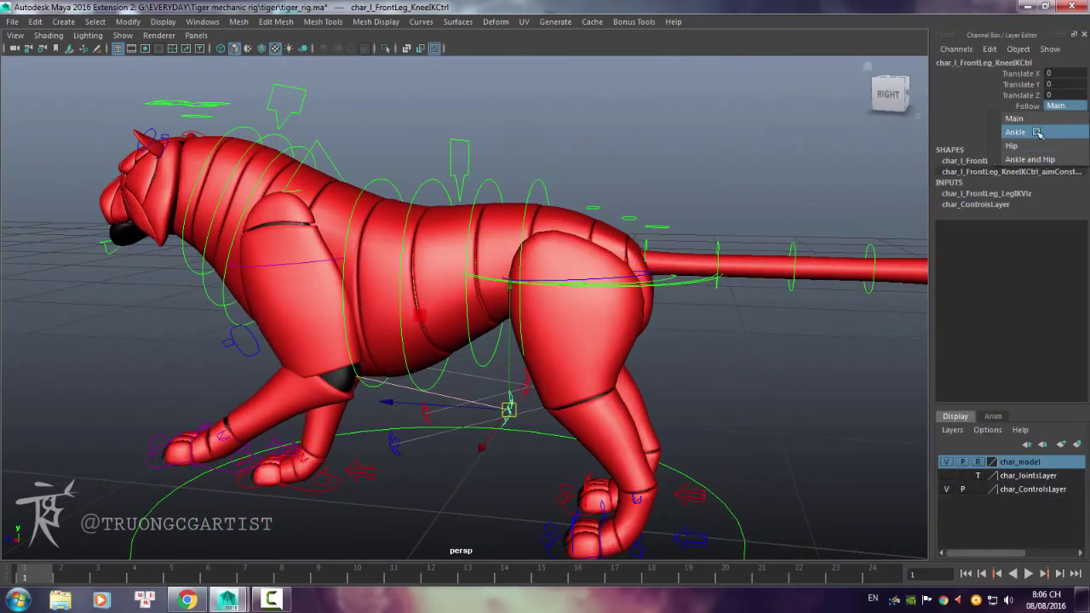
{"action": "left_click", "coordinate": [1030, 159]}
{"action": "mouse_move", "coordinate": [545, 323]}
{"action": "left_mouse_down", "text": "alt"}
{"action": "mouse_move", "coordinate": [281, 412]}
{"action": "mouse_move", "coordinate": [224, 317]}
{"action": "mouse_move", "coordinate": [255, 384]}
{"action": "left_mouse_up", "text": "alt"}
{"action": "left_click", "coordinate": [281, 412]}
{"action": "left_click", "coordinate": [522, 362]}
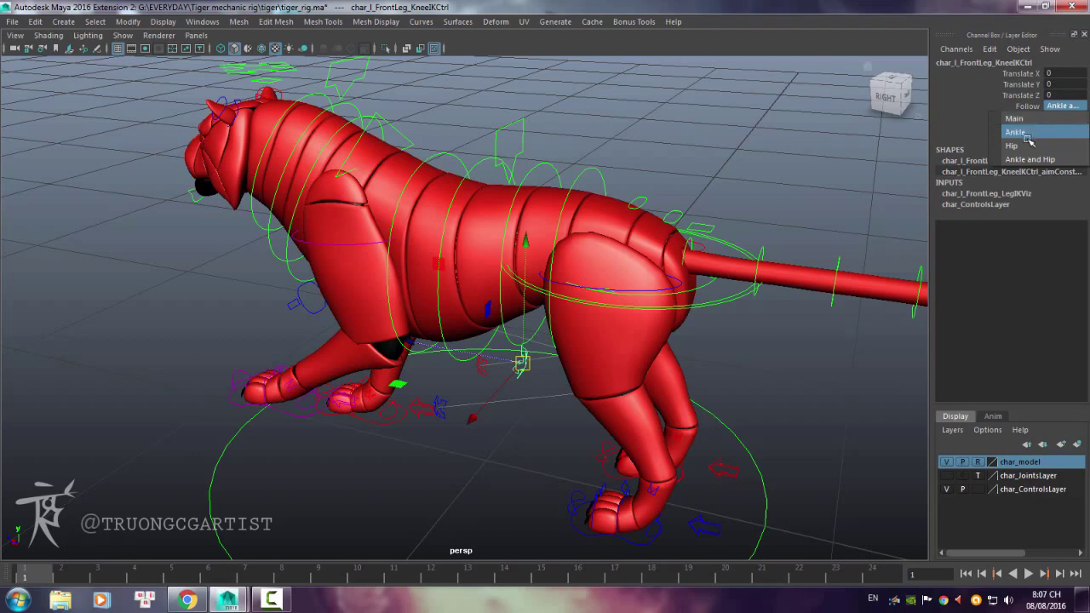
{"action": "left_click", "coordinate": [1015, 132]}
{"action": "left_click", "coordinate": [713, 306]}
Step: Lower the tiger's body, then switch the knee's Follow to Ankle and Hip
{"action": "mouse_move", "coordinate": [643, 136]}
{"action": "left_mouse_down"}
{"action": "mouse_move", "coordinate": [641, 195]}
{"action": "mouse_move", "coordinate": [641, 101]}
{"action": "mouse_move", "coordinate": [499, 312]}
{"action": "left_mouse_up"}
{"action": "mouse_move", "coordinate": [499, 311]}
{"action": "right_mouse_down", "text": "alt"}
{"action": "mouse_move", "coordinate": [511, 341]}
{"action": "mouse_move", "coordinate": [604, 349]}
{"action": "right_mouse_up", "text": "alt"}
{"action": "left_click", "coordinate": [604, 348]}
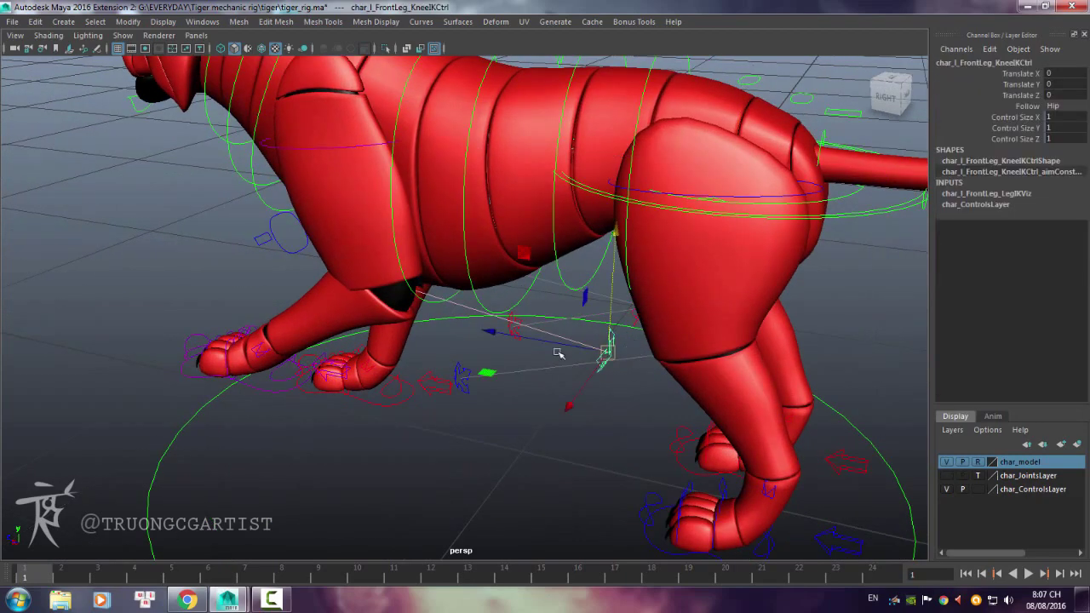
{"action": "left_click_drag", "start_coordinate": [558, 353], "coordinate": [587, 344], "text": "alt"}
{"action": "left_click", "coordinate": [1060, 96]}
{"action": "left_click", "coordinate": [1047, 159]}
{"action": "left_click_drag", "start_coordinate": [511, 324], "coordinate": [257, 396], "text": "alt"}
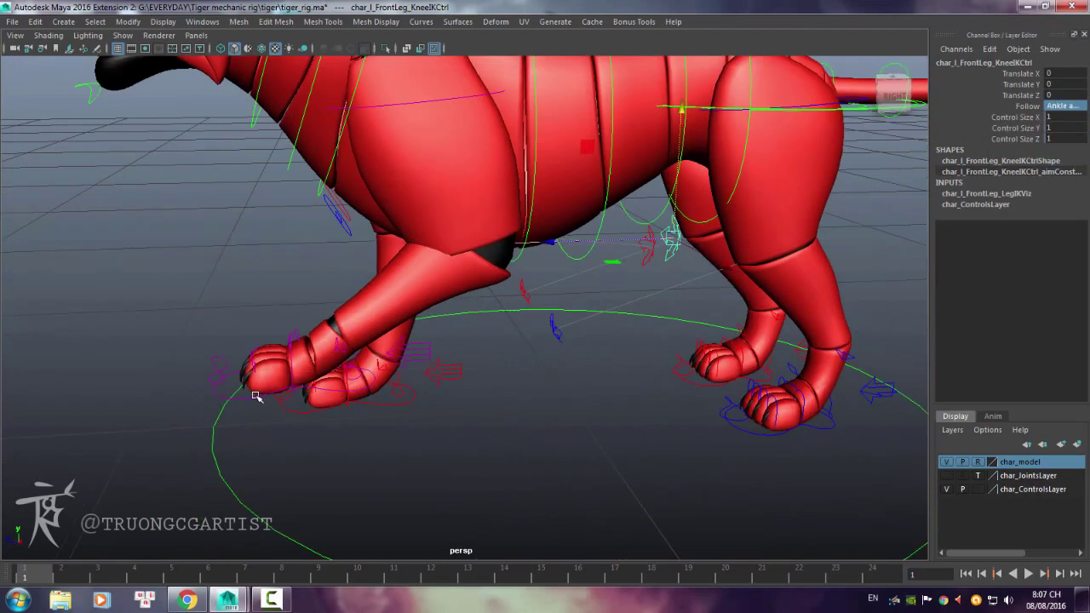
{"action": "left_click", "coordinate": [348, 343]}
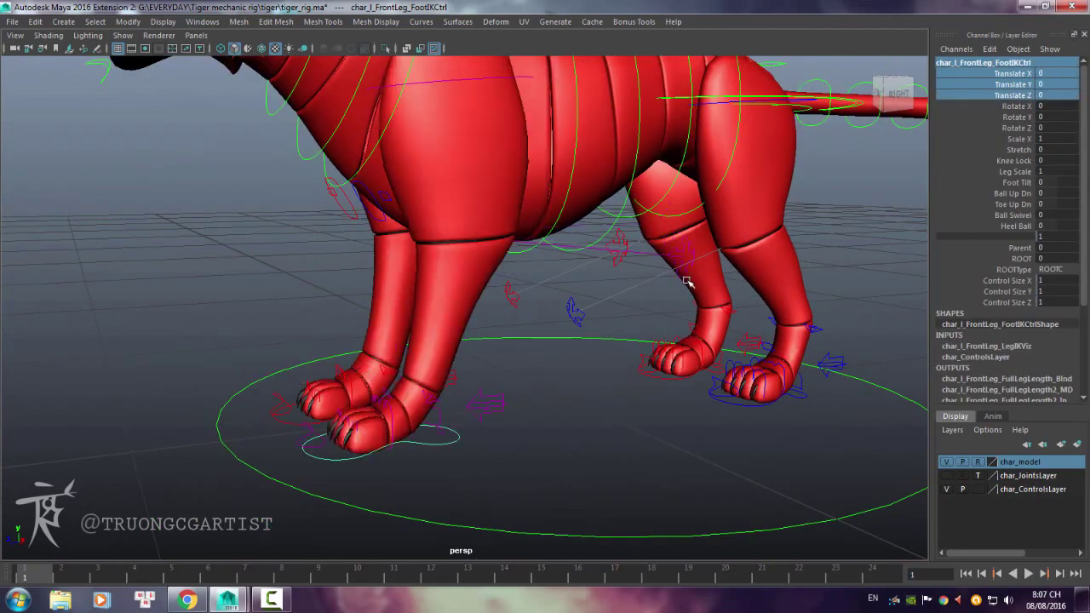
{"action": "left_click_drag", "start_coordinate": [511, 298], "coordinate": [477, 358], "text": "alt"}
{"action": "left_click", "coordinate": [641, 304]}
{"action": "left_click", "coordinate": [464, 483]}
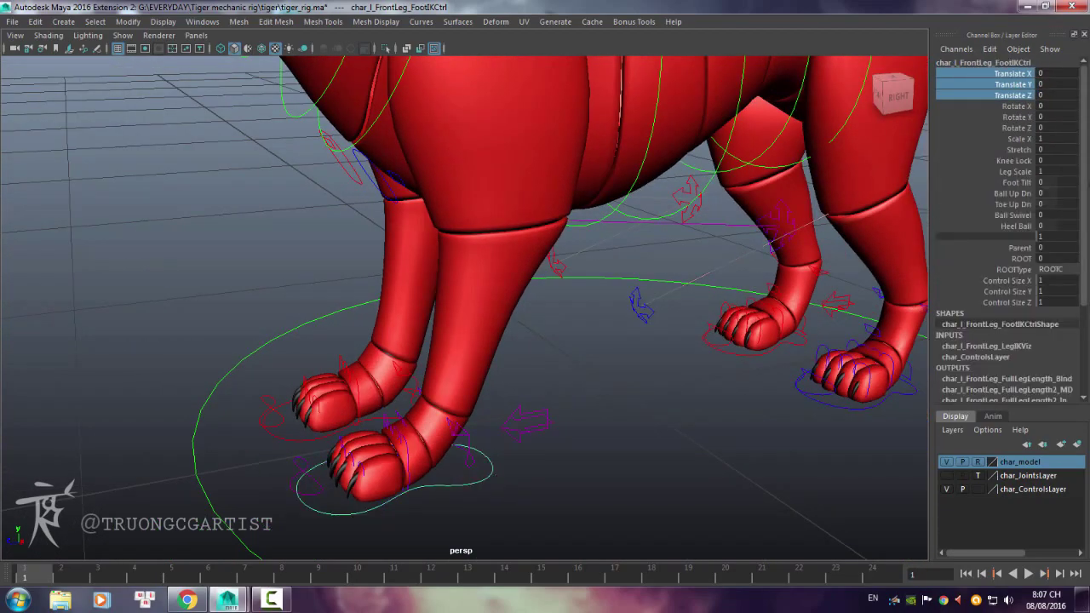
{"action": "left_click", "coordinate": [1013, 194]}
{"action": "mouse_move", "coordinate": [511, 281]}
{"action": "left_mouse_down", "text": "alt"}
{"action": "mouse_move", "coordinate": [476, 317]}
{"action": "mouse_move", "coordinate": [597, 256]}
{"action": "left_mouse_up", "text": "alt"}
{"action": "left_click", "coordinate": [1014, 204]}
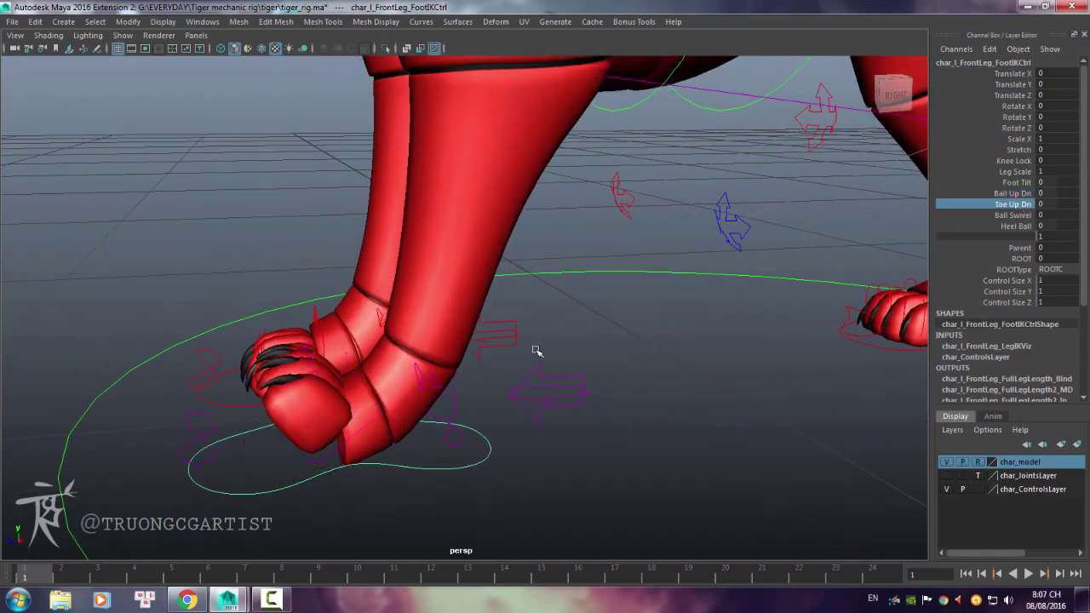
{"action": "middle_click_drag", "start_coordinate": [538, 351], "coordinate": [378, 357]}
{"action": "left_click", "coordinate": [1010, 226]}
{"action": "type", "text": "-10"}
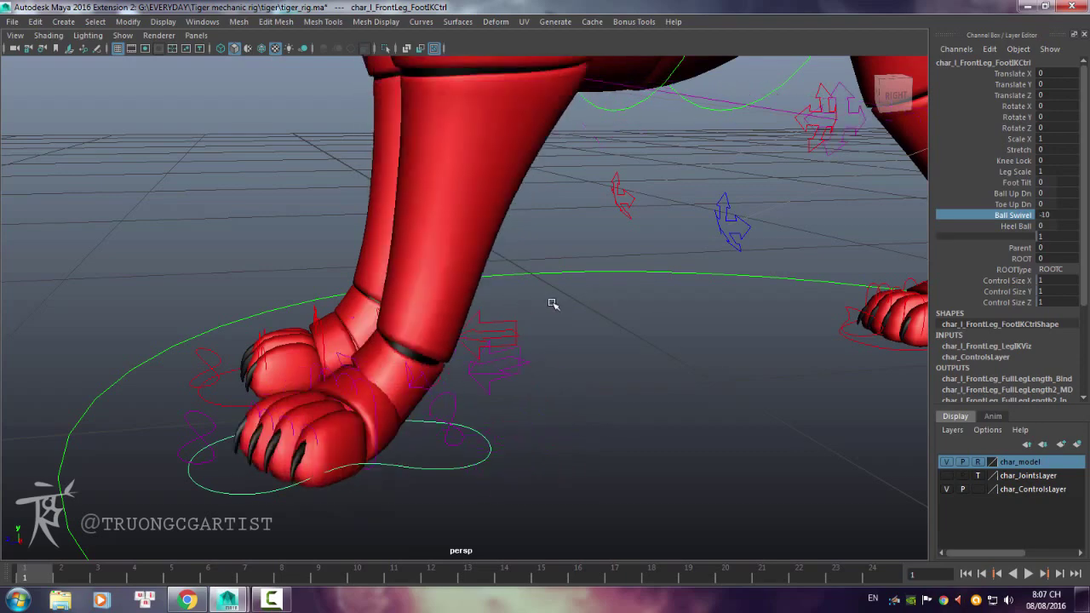
{"action": "middle_click_drag", "start_coordinate": [602, 299], "coordinate": [574, 301]}
{"action": "left_click_drag", "start_coordinate": [574, 302], "coordinate": [631, 315], "text": "alt"}
{"action": "middle_click_drag", "start_coordinate": [631, 316], "coordinate": [590, 317]}
{"action": "left_click_drag", "start_coordinate": [589, 317], "coordinate": [426, 374], "text": "alt"}
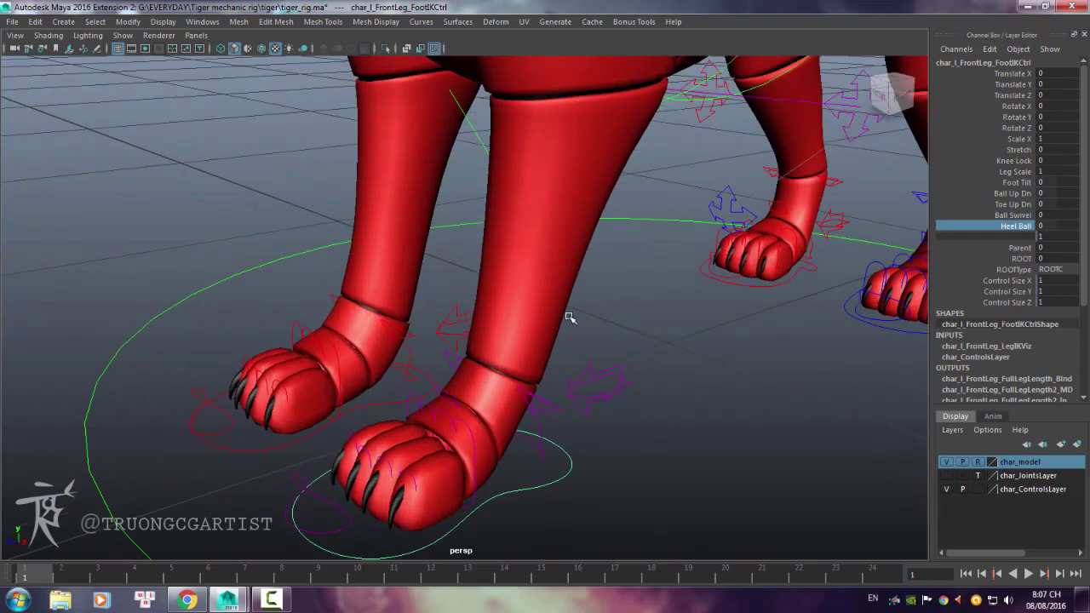
{"action": "left_click", "coordinate": [371, 396]}
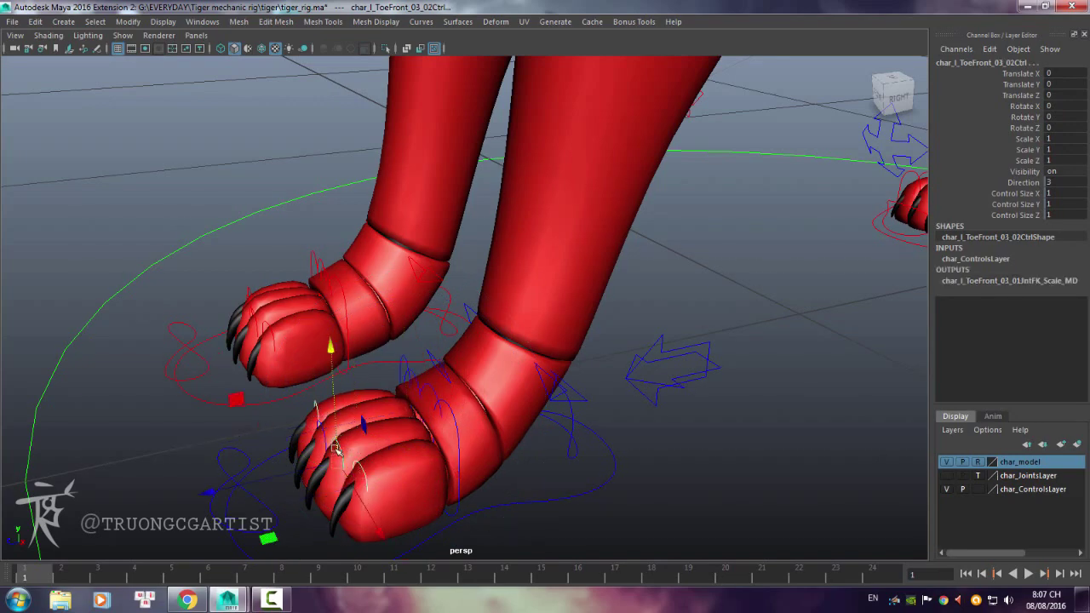
{"action": "left_click", "coordinate": [607, 460]}
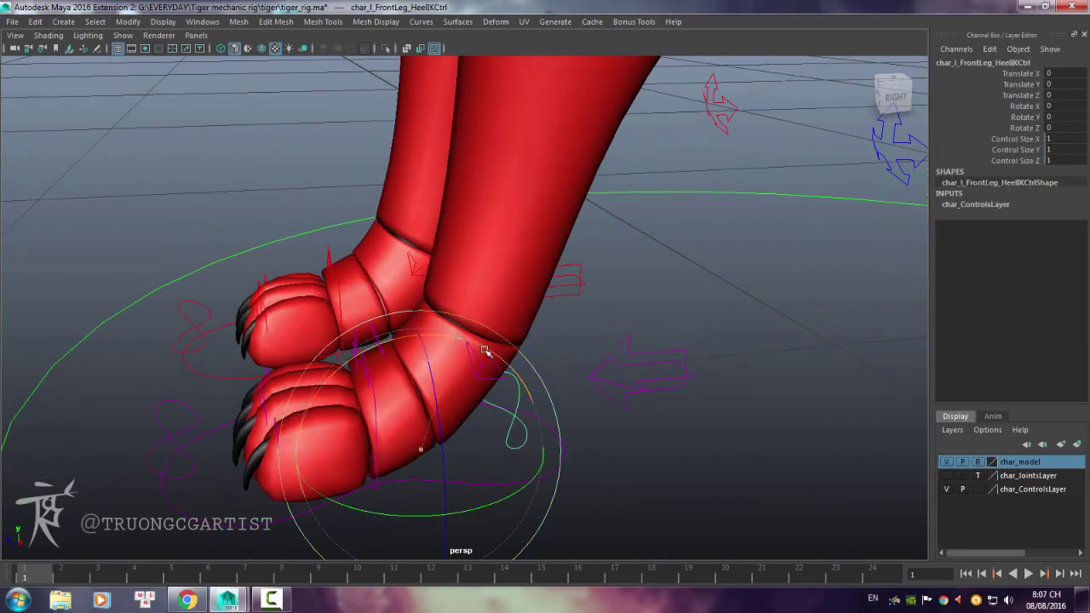
{"action": "mouse_move", "coordinate": [604, 450]}
{"action": "left_mouse_down"}
{"action": "mouse_move", "coordinate": [158, 415]}
{"action": "mouse_move", "coordinate": [641, 364]}
{"action": "left_mouse_up"}
{"action": "left_click", "coordinate": [158, 414]}
{"action": "scroll", "coordinate": [640, 365], "scroll_direction": "down", "scroll_amount": 5}
{"action": "left_click", "coordinate": [537, 372]}
{"action": "left_click_drag", "start_coordinate": [538, 372], "coordinate": [554, 195], "text": "alt"}
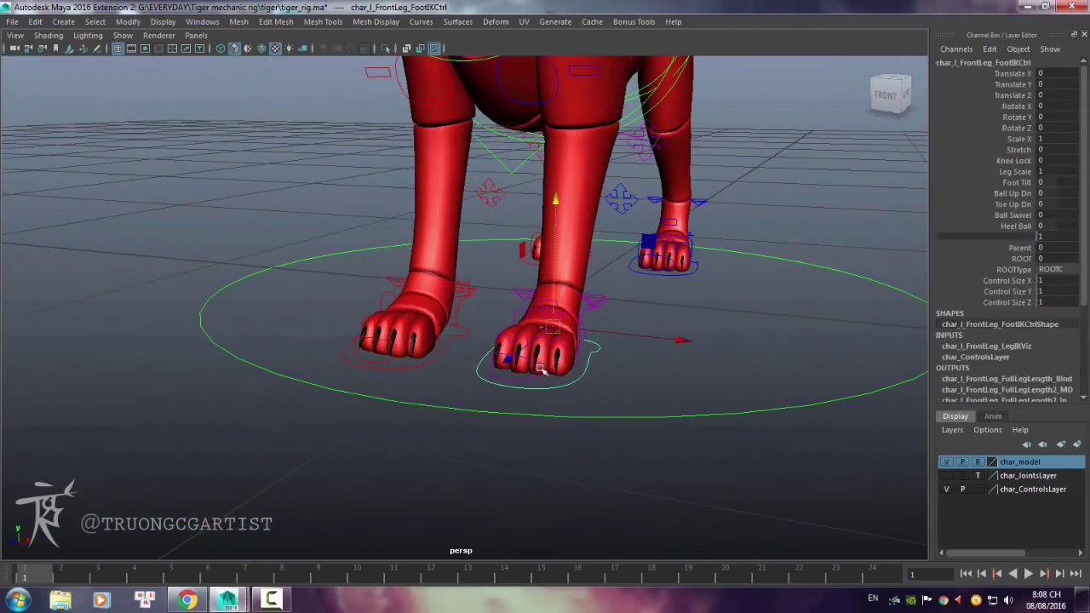
{"action": "scroll", "coordinate": [567, 360], "scroll_direction": "up", "scroll_amount": 3}
{"action": "left_click_drag", "start_coordinate": [568, 360], "coordinate": [469, 365], "text": "alt"}
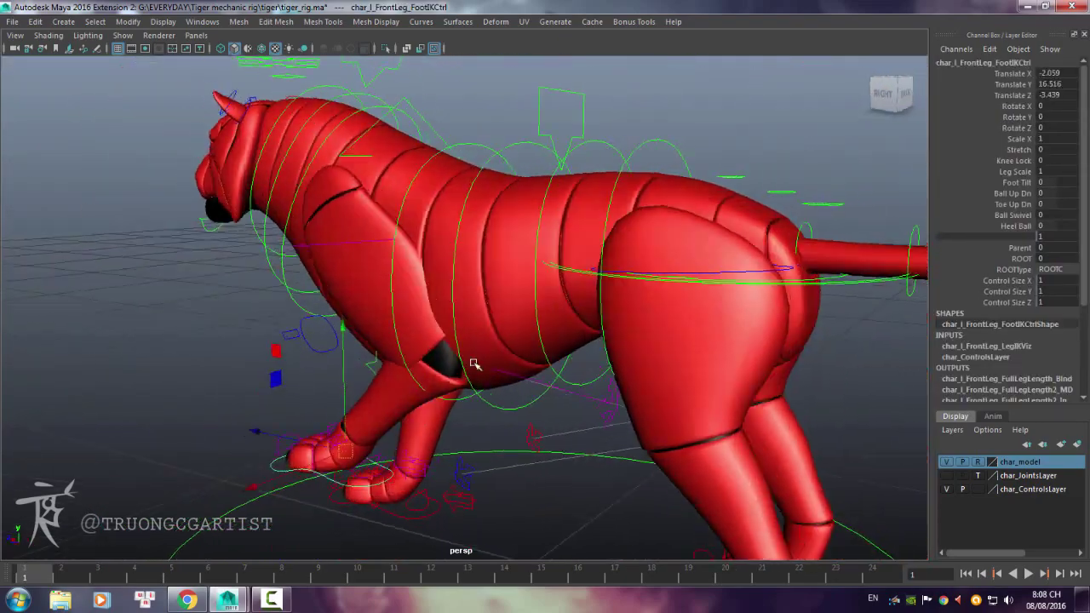
{"action": "left_click", "coordinate": [417, 423]}
{"action": "left_click_drag", "start_coordinate": [400, 409], "coordinate": [627, 341], "text": "alt"}
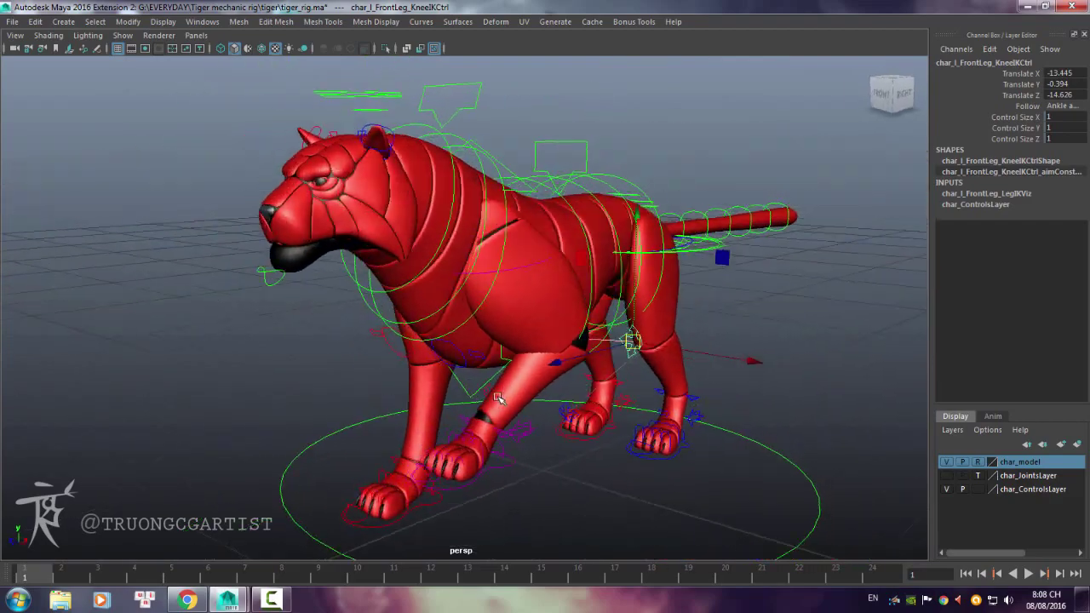
{"action": "left_click", "coordinate": [454, 349]}
{"action": "scroll", "coordinate": [579, 341], "scroll_direction": "up", "scroll_amount": 5}
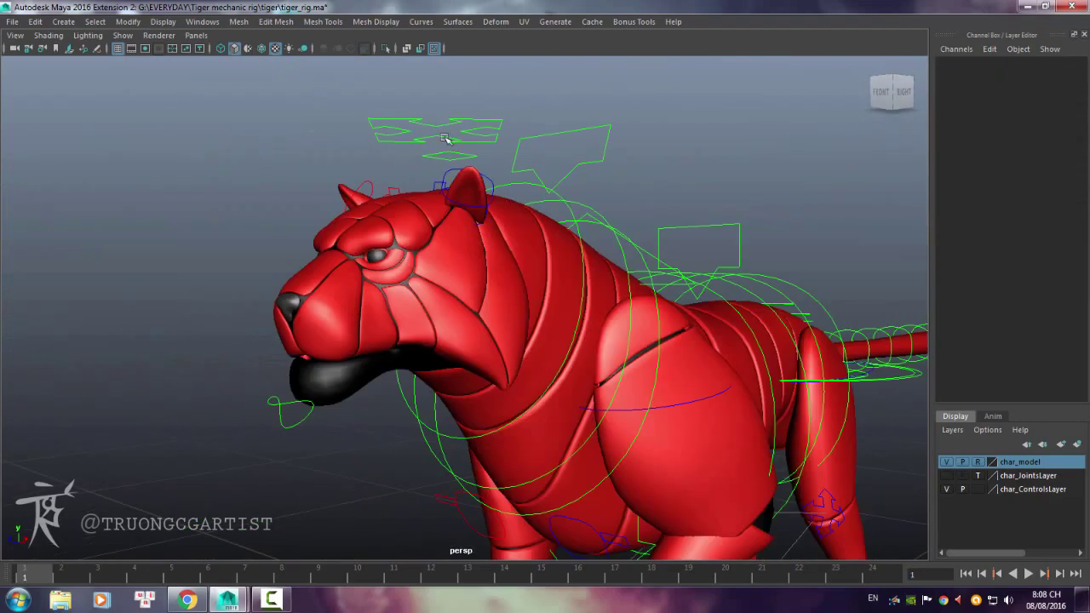
{"action": "left_click", "coordinate": [730, 195]}
{"action": "left_click", "coordinate": [1013, 182]}
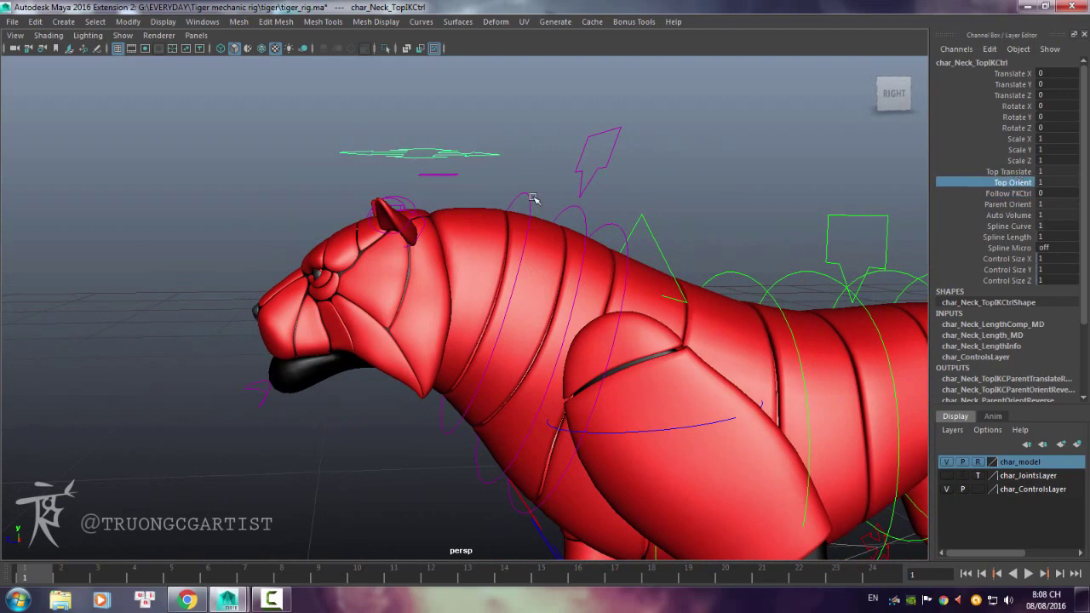
{"action": "middle_click_drag", "start_coordinate": [532, 198], "coordinate": [437, 151]}
{"action": "left_click", "coordinate": [1045, 182]}
{"action": "type", "text": "0"}
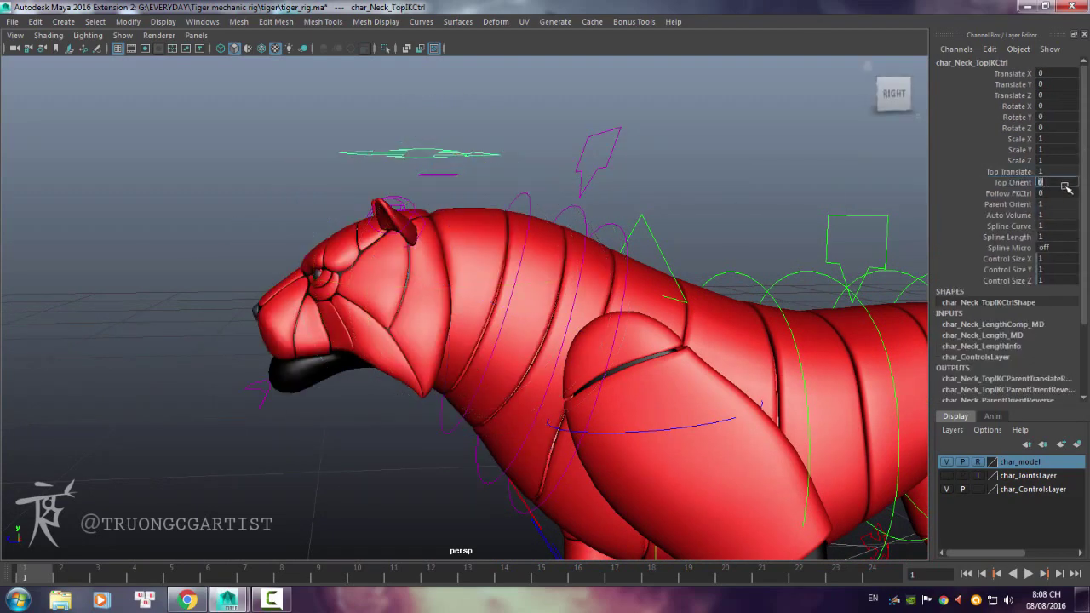
{"action": "left_click", "coordinate": [620, 227]}
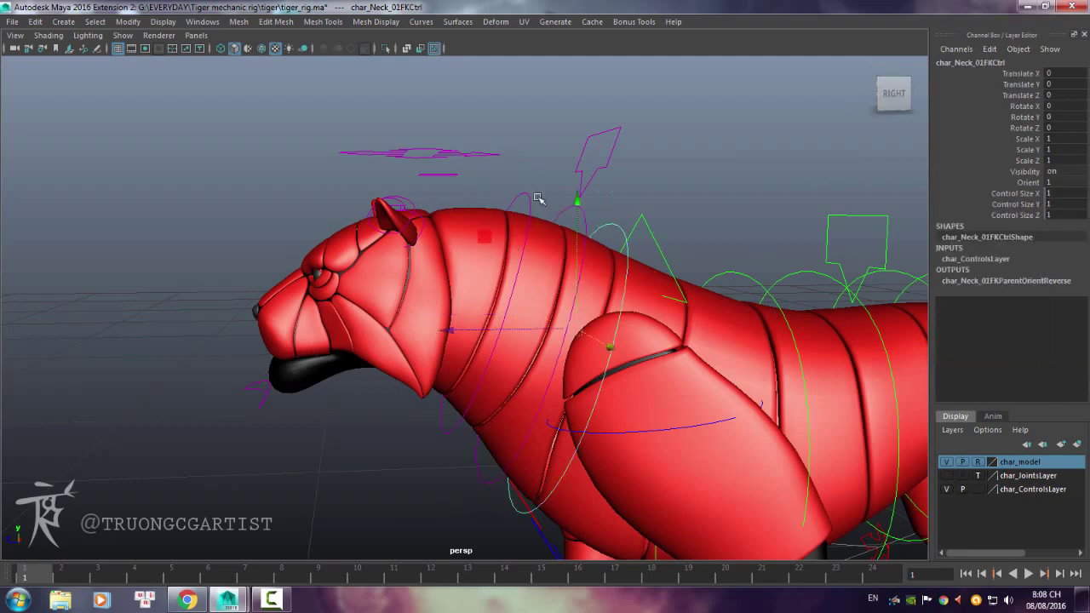
{"action": "left_click_drag", "start_coordinate": [511, 194], "coordinate": [559, 177]}
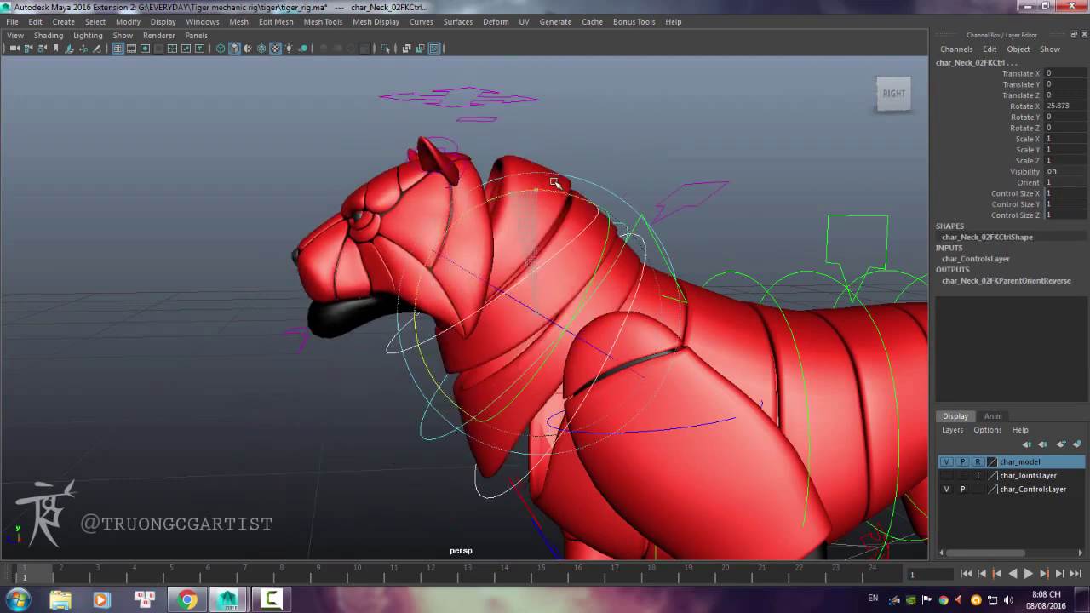
{"action": "key", "text": "ctrl+z"}
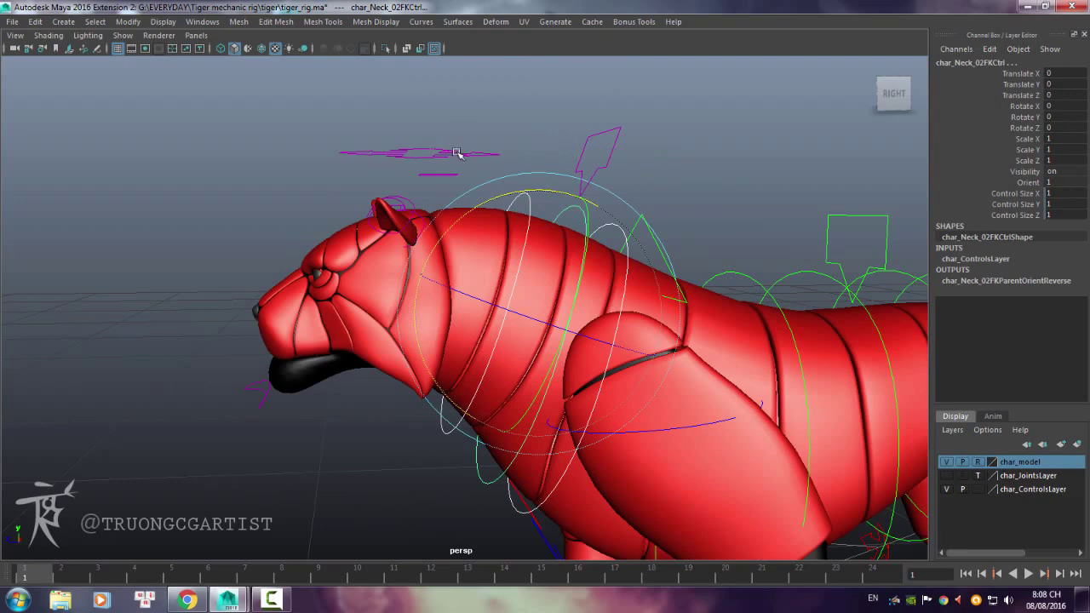
{"action": "left_click", "coordinate": [457, 153]}
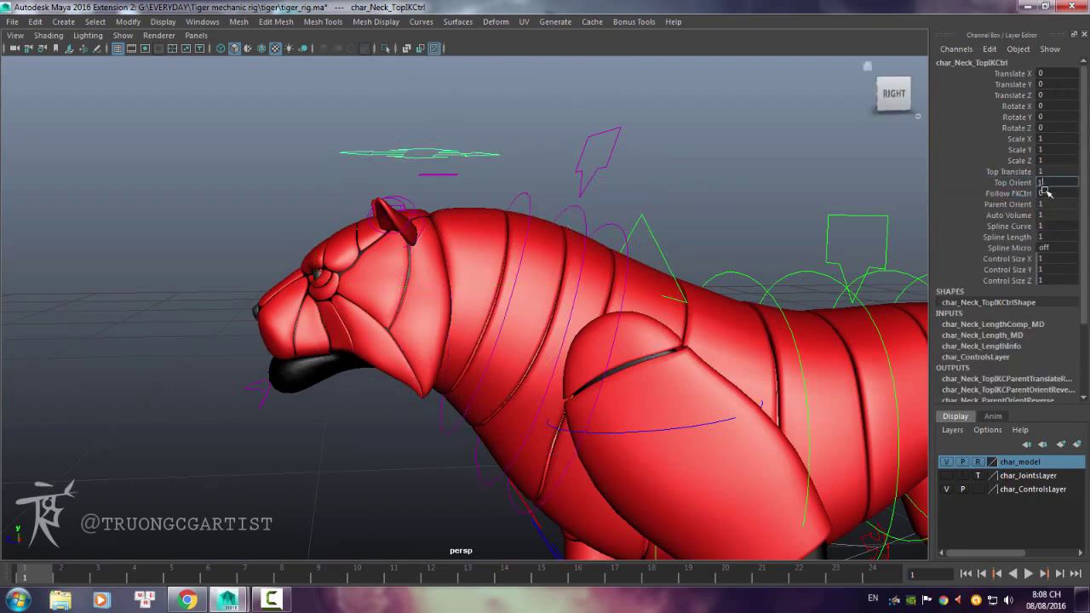
{"action": "mouse_move", "coordinate": [577, 283]}
{"action": "left_mouse_down", "text": "alt"}
{"action": "mouse_move", "coordinate": [608, 292]}
{"action": "mouse_move", "coordinate": [567, 187]}
{"action": "mouse_move", "coordinate": [481, 255]}
{"action": "mouse_move", "coordinate": [451, 340]}
{"action": "left_mouse_up", "text": "alt"}
{"action": "left_click", "coordinate": [1053, 248]}
{"action": "left_click", "coordinate": [551, 232]}
{"action": "left_click", "coordinate": [469, 293]}
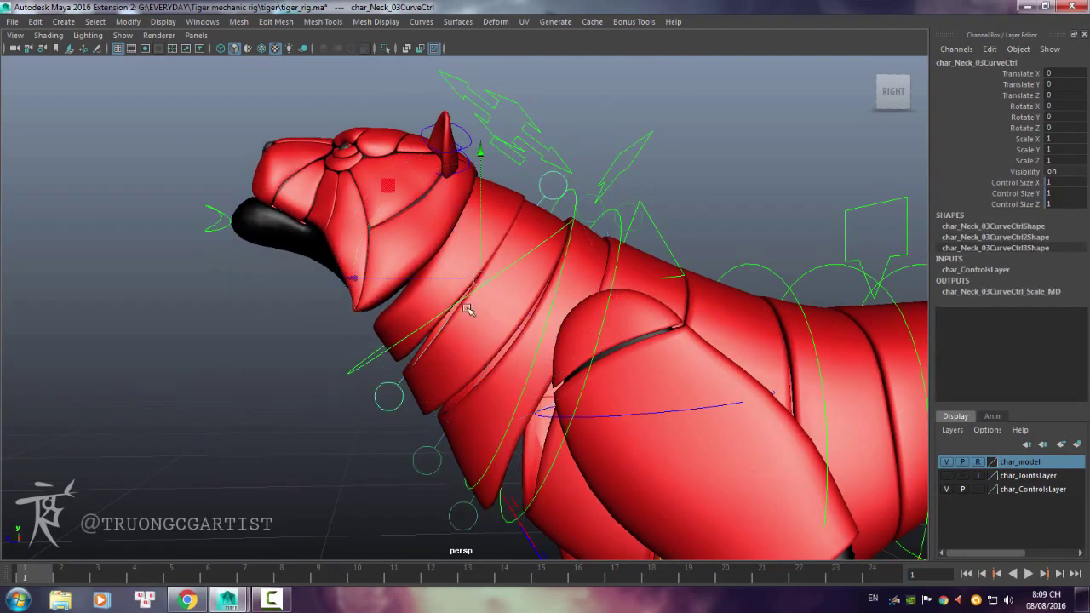
{"action": "key", "text": "ctrl+z"}
{"action": "key", "text": "ctrl+z"}
{"action": "key", "text": "ctrl+z"}
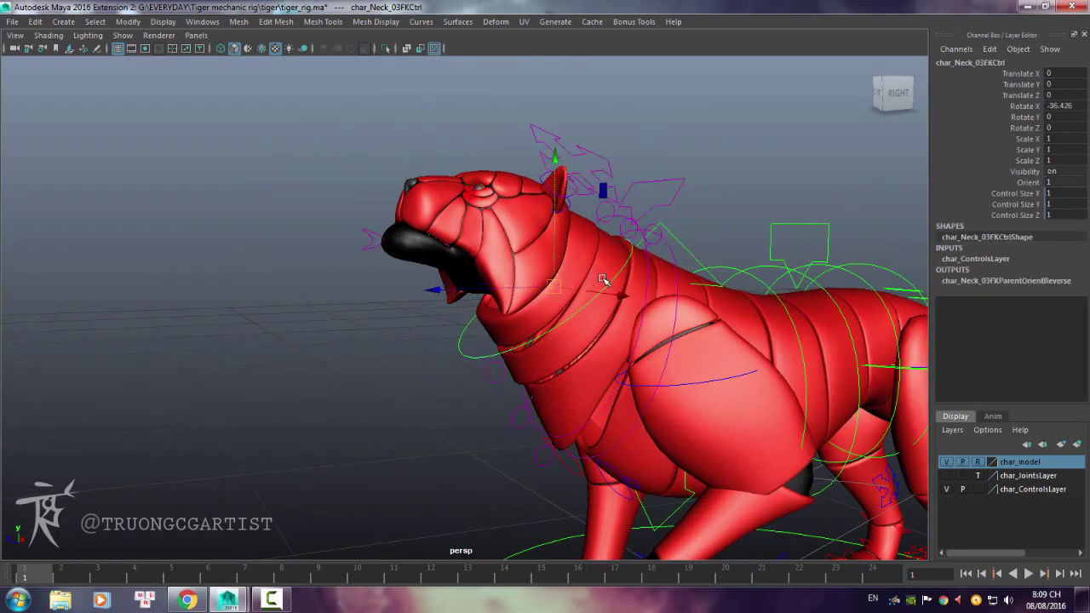
{"action": "key", "text": "ctrl+z"}
{"action": "key", "text": "ctrl+z"}
{"action": "key", "text": "ctrl+z"}
{"action": "key", "text": "ctrl+z"}
{"action": "key", "text": "ctrl+z"}
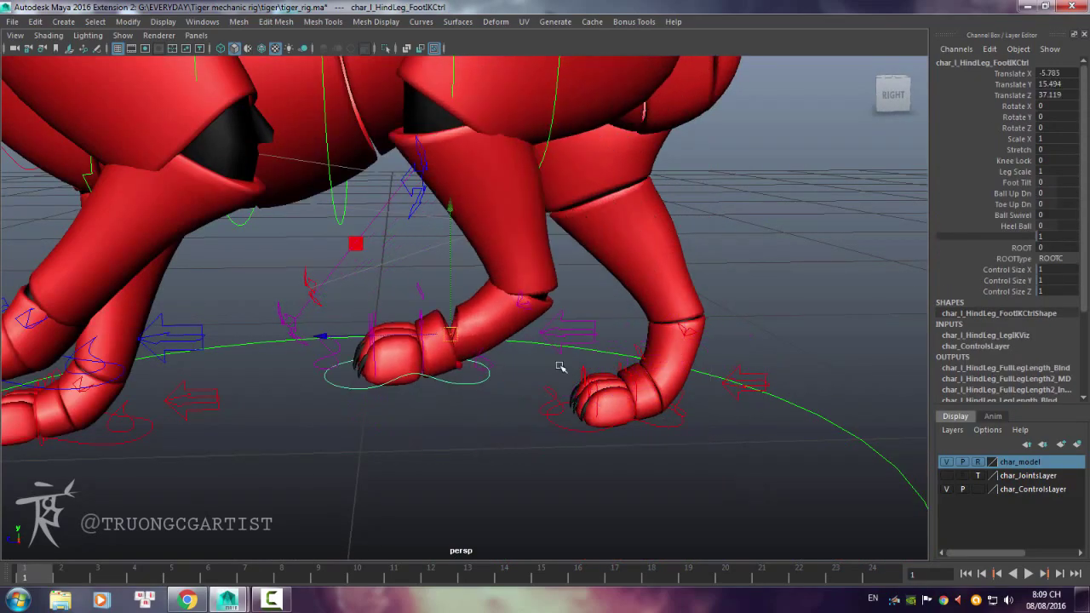
{"action": "key", "text": "ctrl+z"}
{"action": "key", "text": "ctrl+z"}
{"action": "key", "text": "ctrl+z"}
{"action": "key", "text": "ctrl+z"}
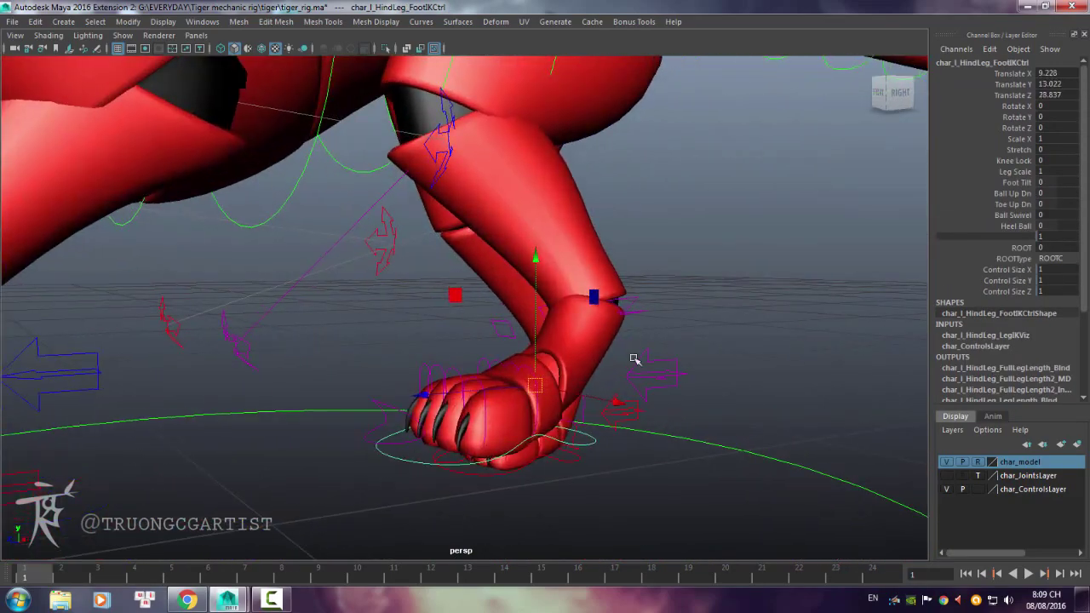
Step: Curl the hind toes with Toe Up Dn, reset it to 0, and swivel the foot
{"action": "left_click", "coordinate": [1014, 194]}
{"action": "mouse_move", "coordinate": [730, 260]}
{"action": "middle_mouse_down"}
{"action": "mouse_move", "coordinate": [732, 278]}
{"action": "mouse_move", "coordinate": [689, 289]}
{"action": "mouse_move", "coordinate": [727, 285]}
{"action": "middle_mouse_up"}
{"action": "left_click", "coordinate": [1013, 205]}
{"action": "left_click", "coordinate": [1015, 225]}
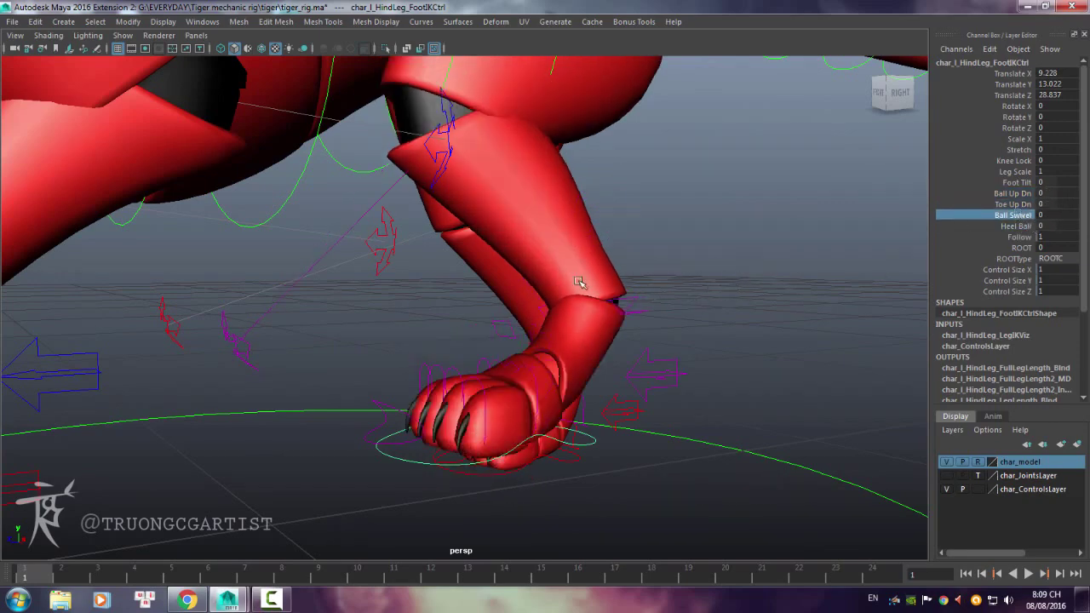
{"action": "mouse_move", "coordinate": [578, 282]}
{"action": "middle_mouse_down"}
{"action": "mouse_move", "coordinate": [637, 300]}
{"action": "mouse_move", "coordinate": [438, 312]}
{"action": "middle_mouse_up"}
Step: Rotate the hind lower leg control about 35 degrees in X
{"action": "left_click", "coordinate": [631, 305]}
{"action": "mouse_move", "coordinate": [437, 312]}
{"action": "left_mouse_down", "text": "alt"}
{"action": "mouse_move", "coordinate": [231, 336]}
{"action": "mouse_move", "coordinate": [673, 297]}
{"action": "left_mouse_up", "text": "alt"}
{"action": "left_click", "coordinate": [228, 333]}
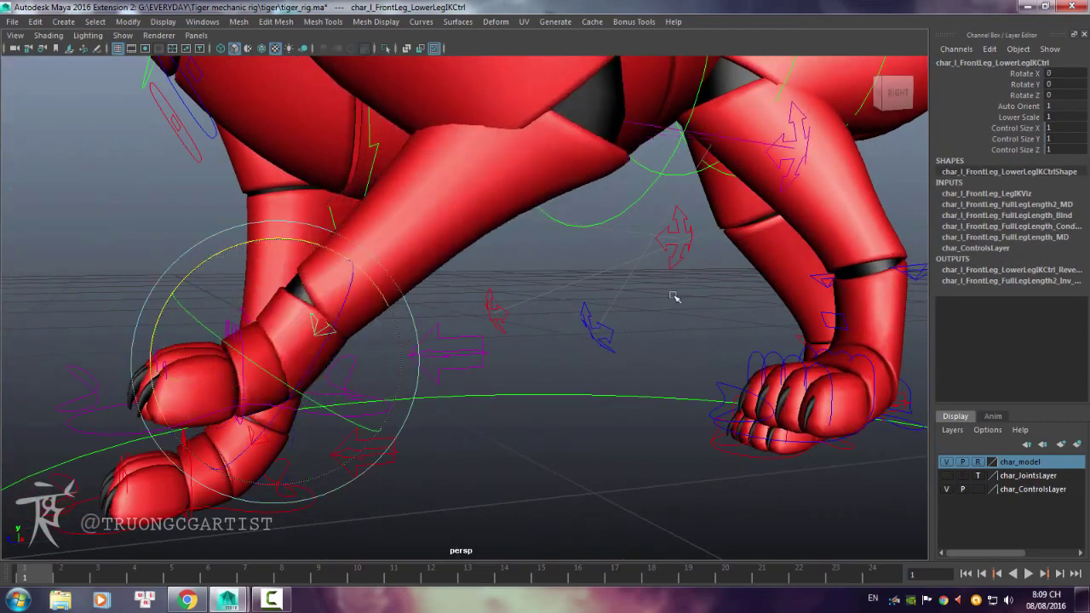
Step: Try bending the front leg at its FK knee controls, then undo and frame the whole tiger
{"action": "scroll", "coordinate": [746, 456], "scroll_direction": "down", "scroll_amount": 5}
{"action": "left_click_drag", "start_coordinate": [605, 507], "coordinate": [720, 508], "text": "alt"}
{"action": "left_click", "coordinate": [409, 516]}
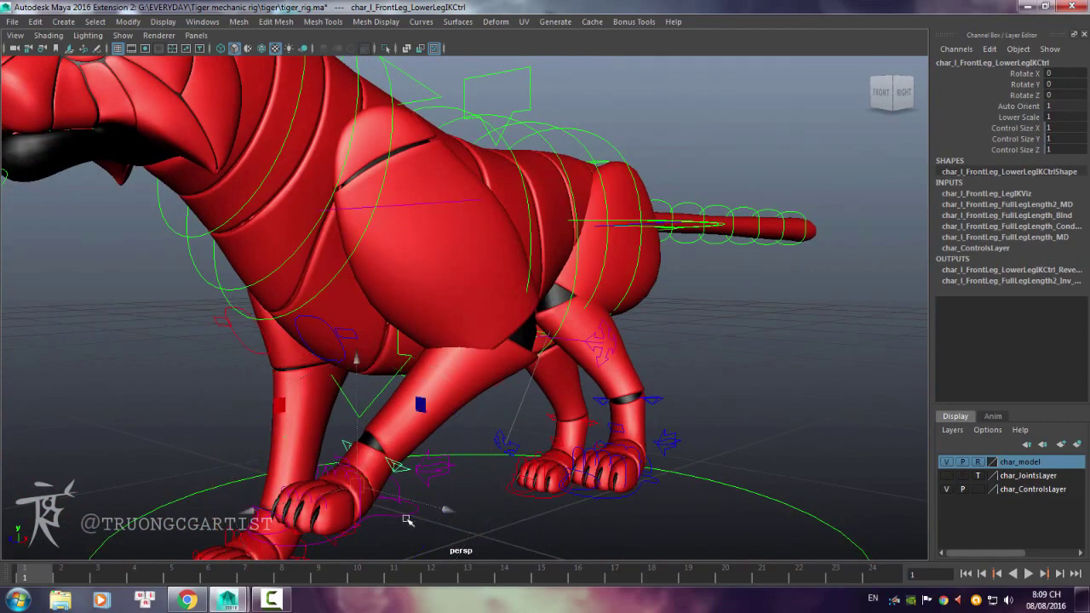
{"action": "left_click_drag", "start_coordinate": [408, 516], "coordinate": [596, 425], "text": "alt"}
{"action": "left_click", "coordinate": [484, 386]}
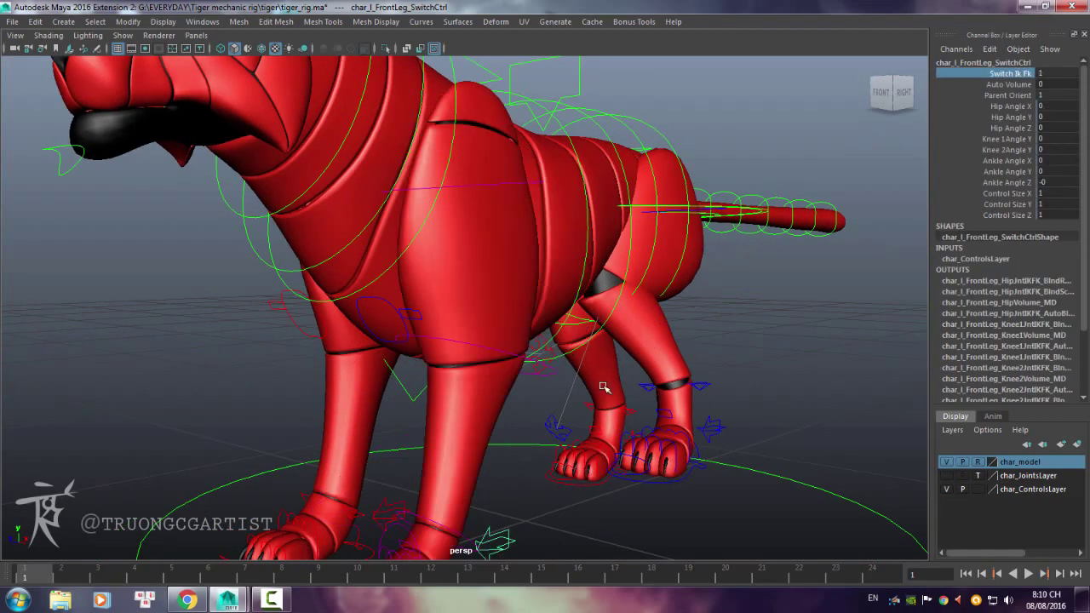
{"action": "scroll", "coordinate": [511, 340], "scroll_direction": "up", "scroll_amount": 5}
{"action": "left_click", "coordinate": [596, 281]}
{"action": "left_click_drag", "start_coordinate": [596, 281], "coordinate": [657, 300], "text": "alt"}
{"action": "left_click_drag", "start_coordinate": [527, 123], "coordinate": [559, 165]}
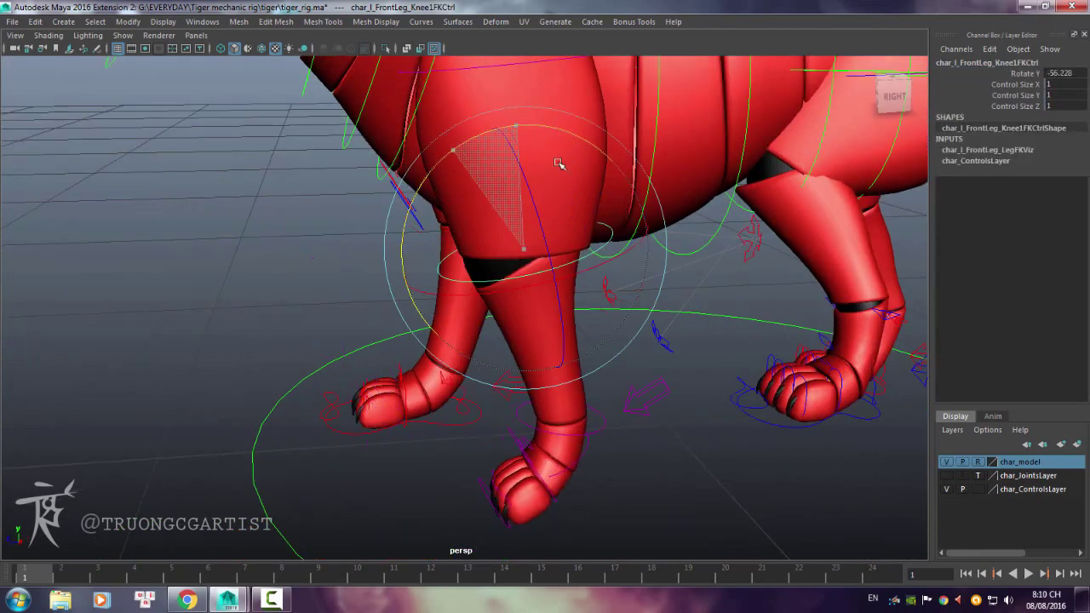
{"action": "key", "text": "ctrl+z"}
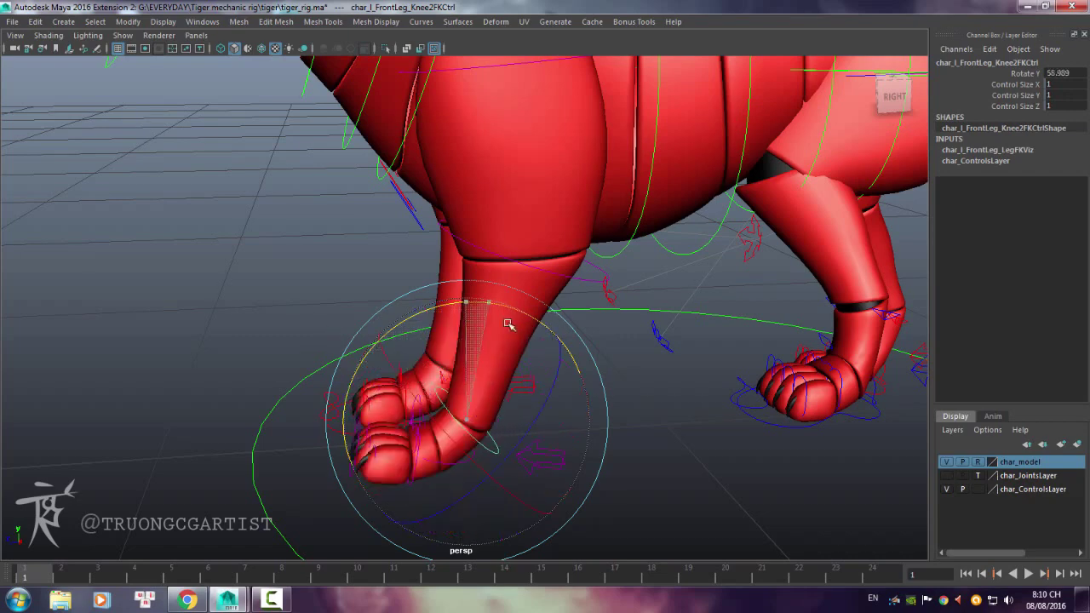
{"action": "key", "text": "a"}
{"action": "left_click", "coordinate": [656, 494]}
Step: Reference the tiger_lighting scene, view through tiger_lighting:renderCam, and open Render View
{"action": "left_click", "coordinate": [12, 21]}
{"action": "left_click", "coordinate": [30, 348]}
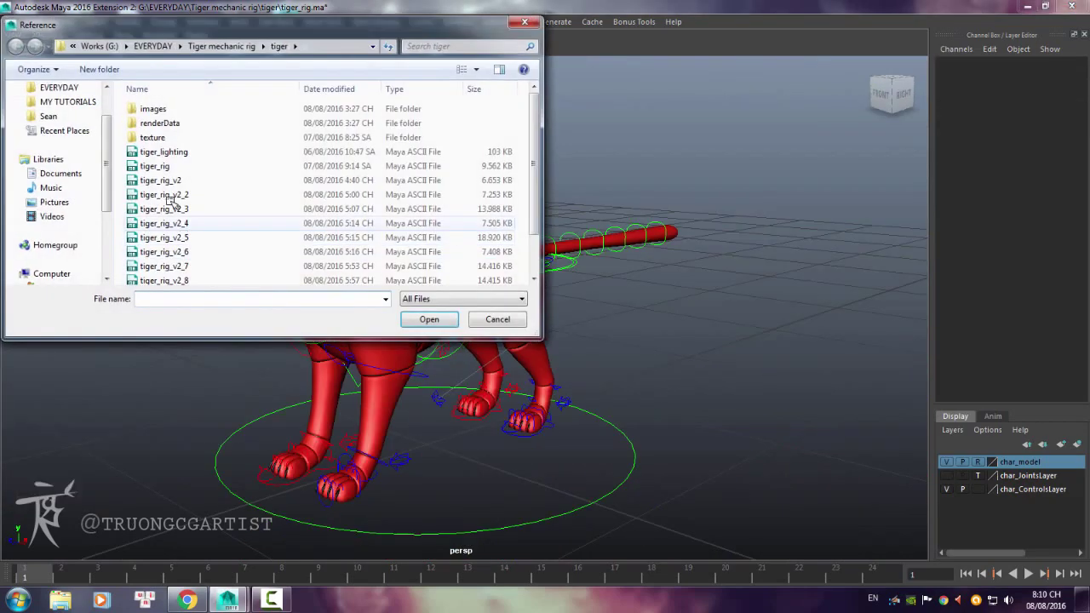
{"action": "double_click", "coordinate": [177, 156]}
{"action": "left_click", "coordinate": [195, 33]}
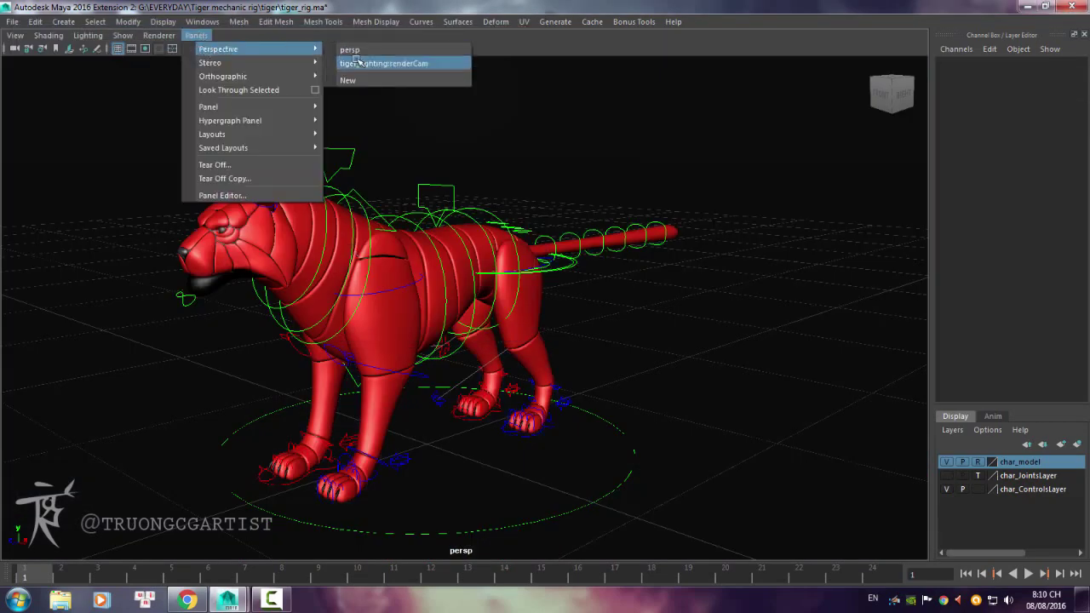
{"action": "left_click", "coordinate": [537, 41]}
{"action": "left_click", "coordinate": [65, 22]}
{"action": "left_click", "coordinate": [273, 151]}
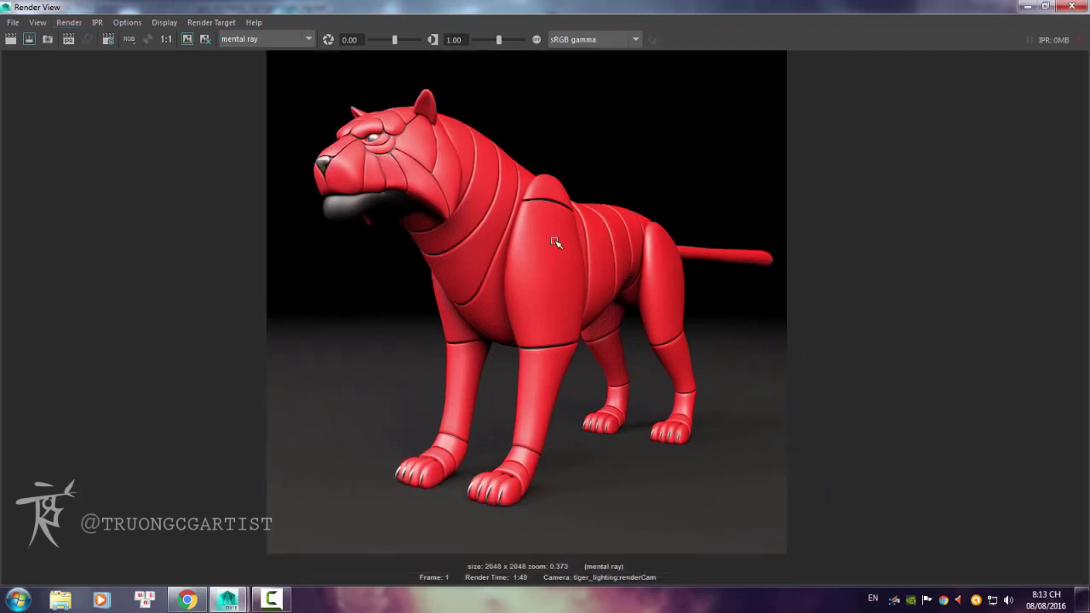
Step: Zoom and pan the Render View to inspect the tiger's face in the finished render
{"action": "scroll", "coordinate": [637, 340], "scroll_direction": "up", "scroll_amount": 2}
{"action": "scroll", "coordinate": [643, 408], "scroll_direction": "up", "scroll_amount": 2}
{"action": "middle_click_drag", "start_coordinate": [643, 408], "coordinate": [594, 386], "text": "alt"}
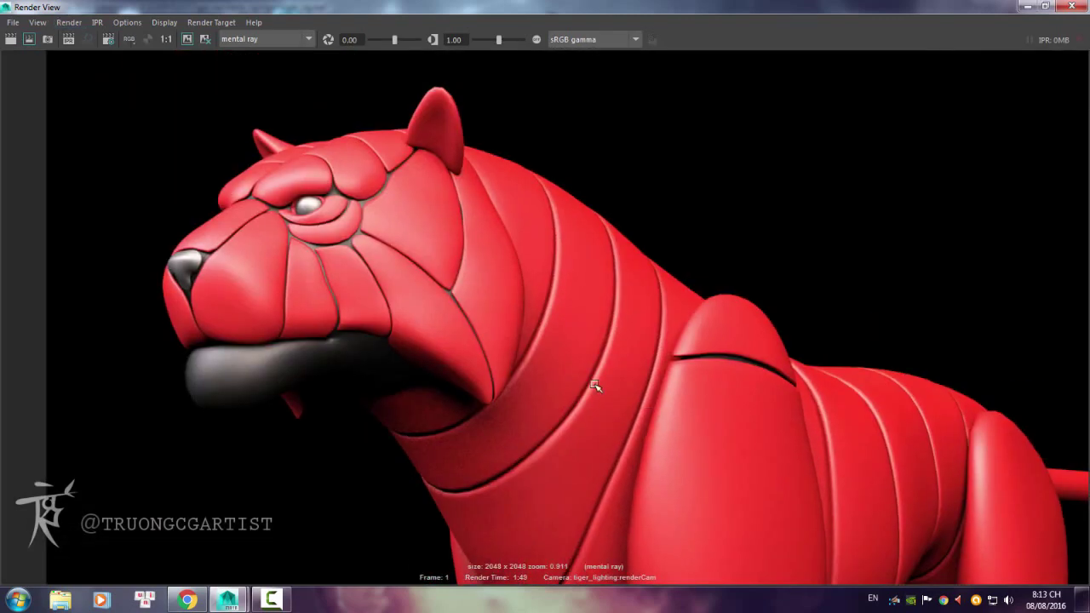